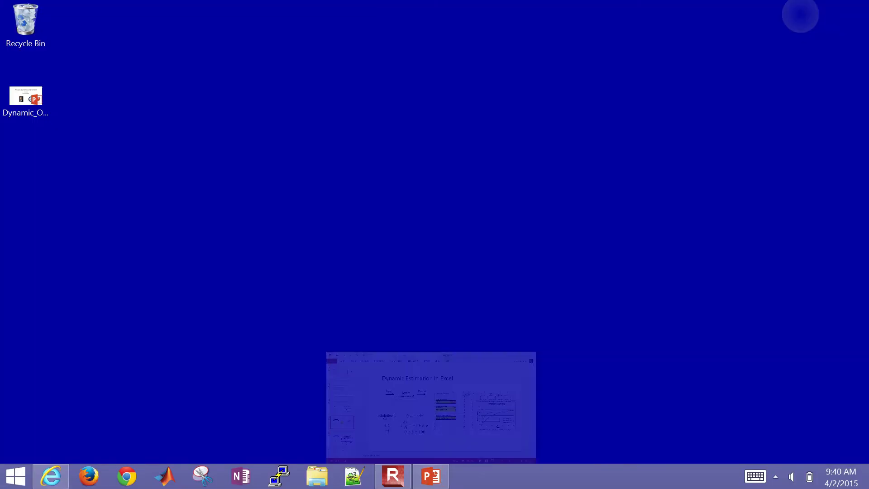
# - Open Internet Explorer and go to the course site at apmonitor.com/do
pyautogui.click(51, 476)
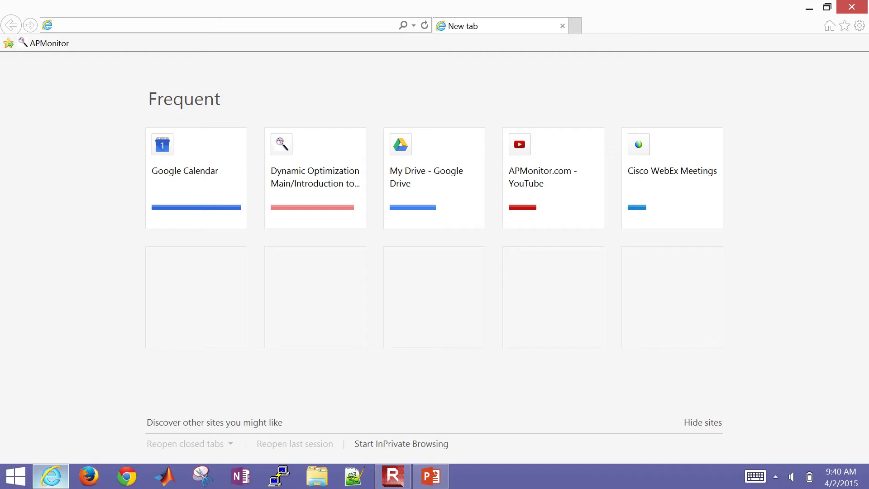
pyautogui.write('apmonitor.co')
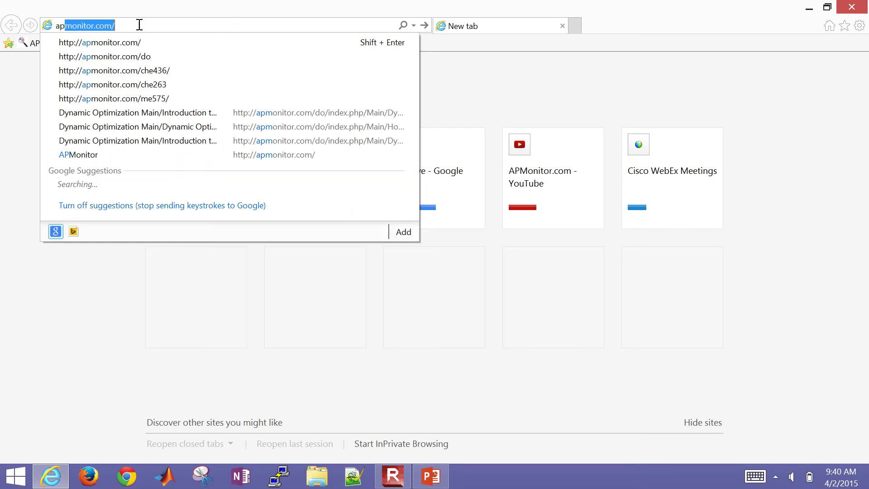
pyautogui.write('m/do')
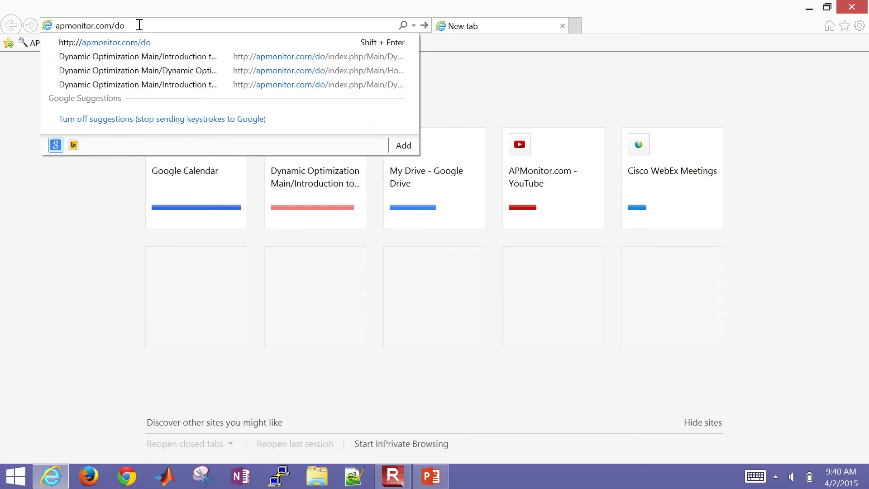
pyautogui.press('Return')
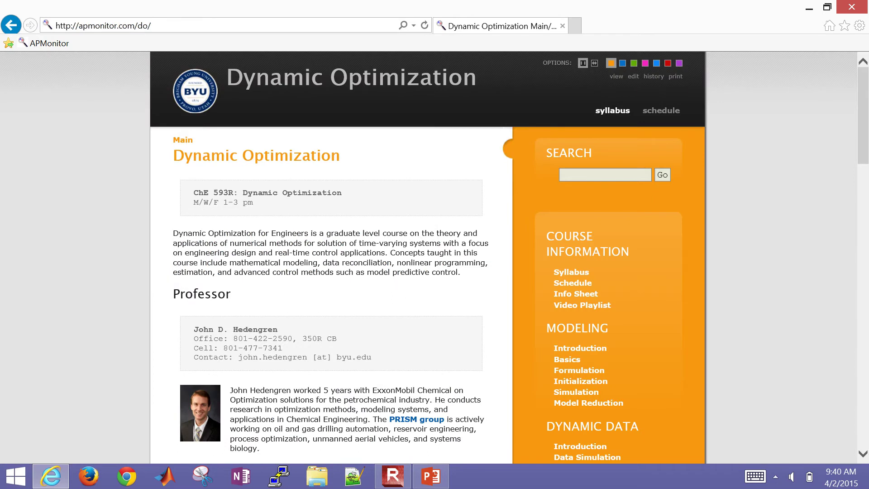
# - Open the Introduction page of the Estimation section on the Dynamic Optimization course site
pyautogui.scroll(-5, 435, 255)
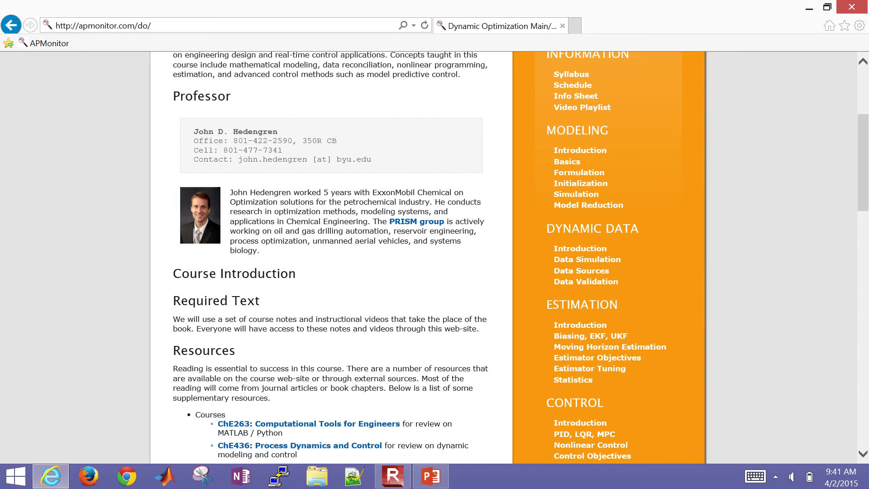
pyautogui.scroll(5, 628, 347)
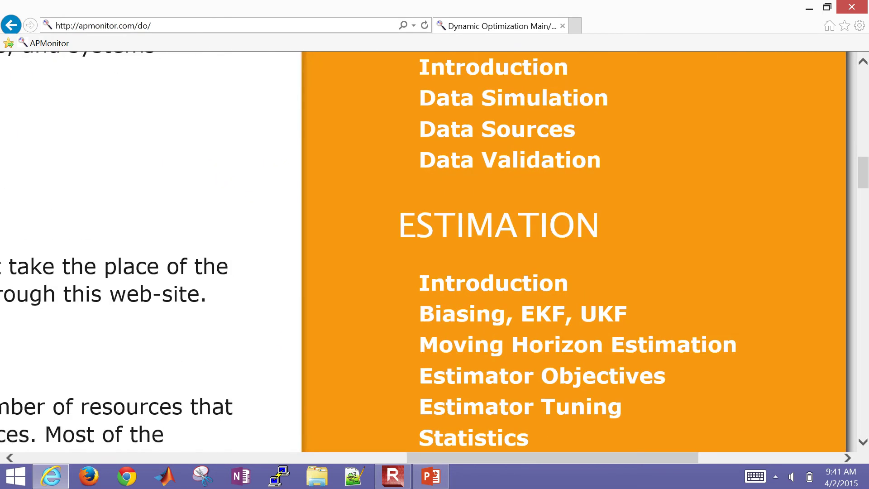
pyautogui.click(446, 260)
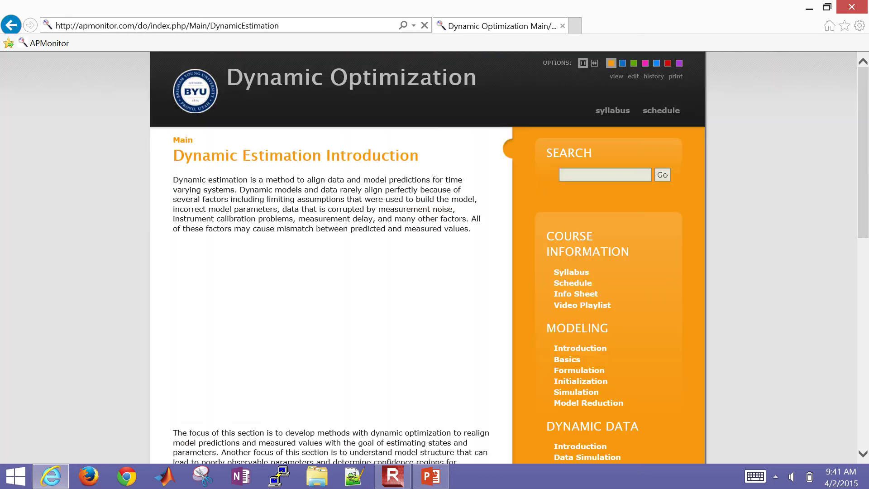
# - Download the "Estimate parameters in Excel, MATLAB, Python, and Simulink" example and save it to the Desktop as estimate_parameters.zip
pyautogui.scroll(-3, 521, 257)
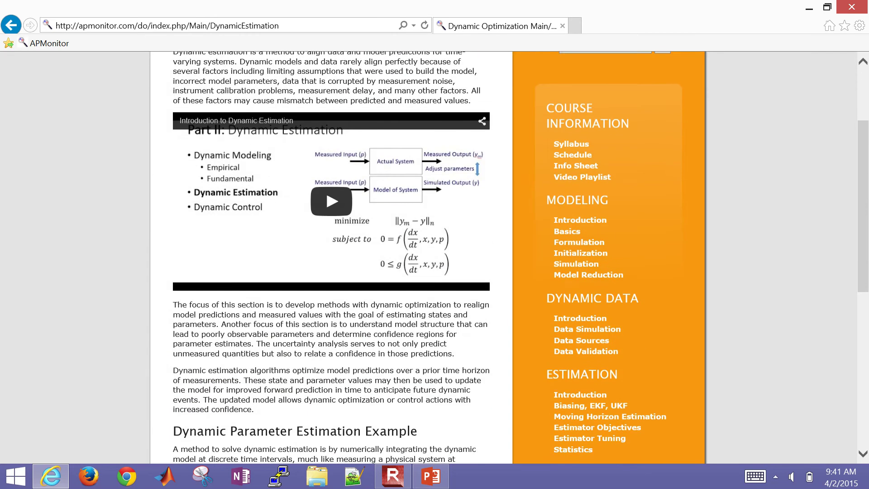
pyautogui.scroll(-4, 520, 256)
pyautogui.scroll(5, 561, 362)
pyautogui.hscroll(-3, 435, 257)
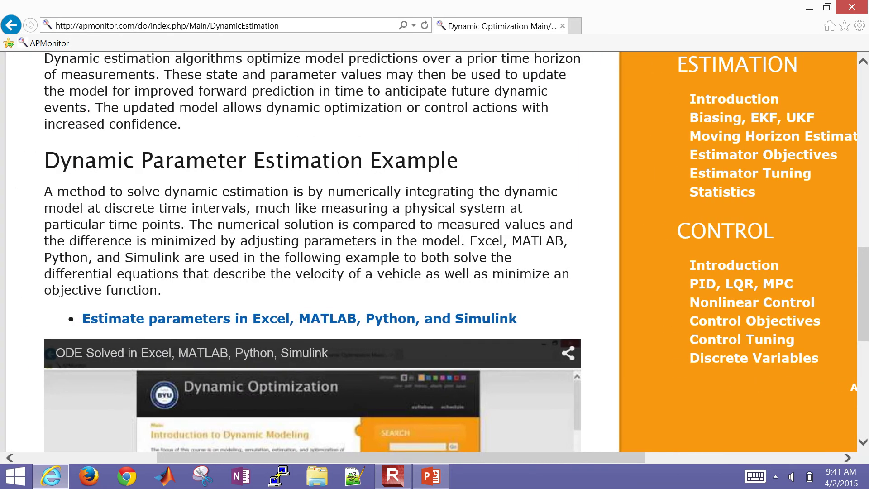
pyautogui.scroll(-2, 521, 256)
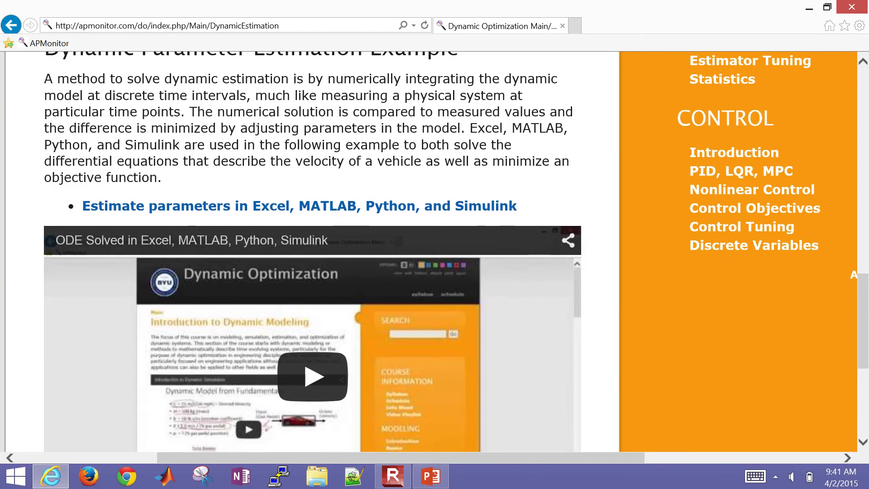
pyautogui.click(336, 206)
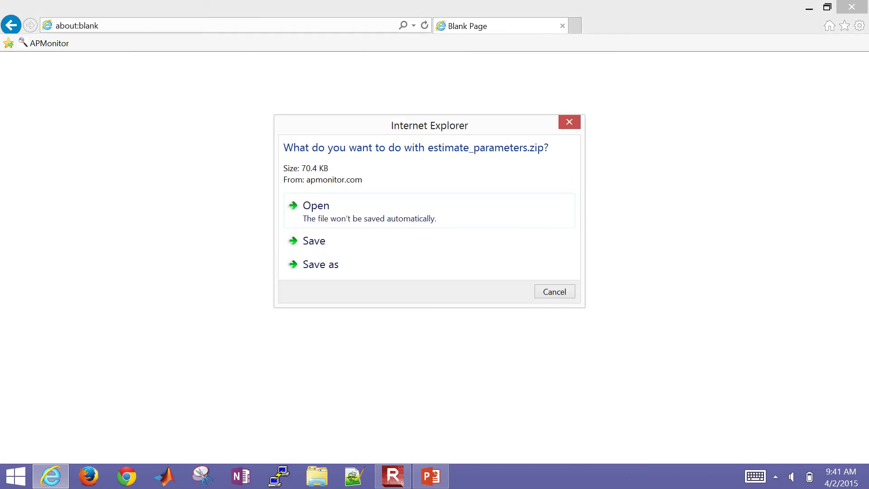
pyautogui.click(321, 264)
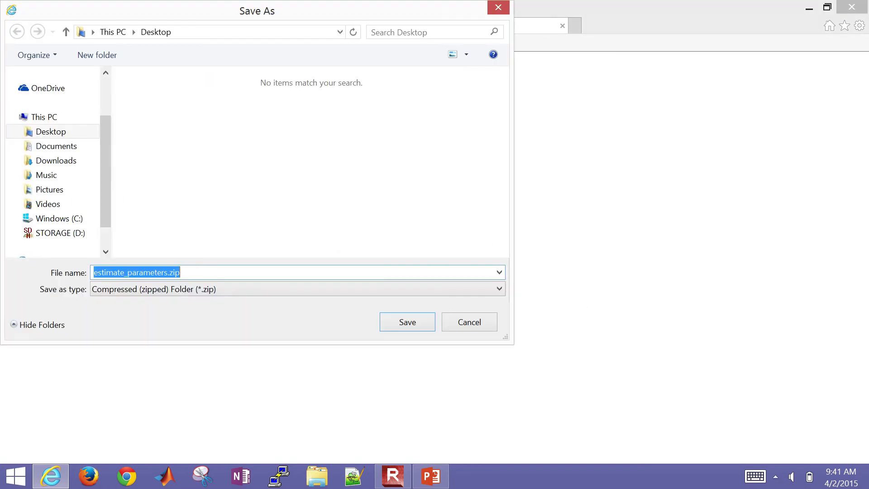
pyautogui.press('Return')
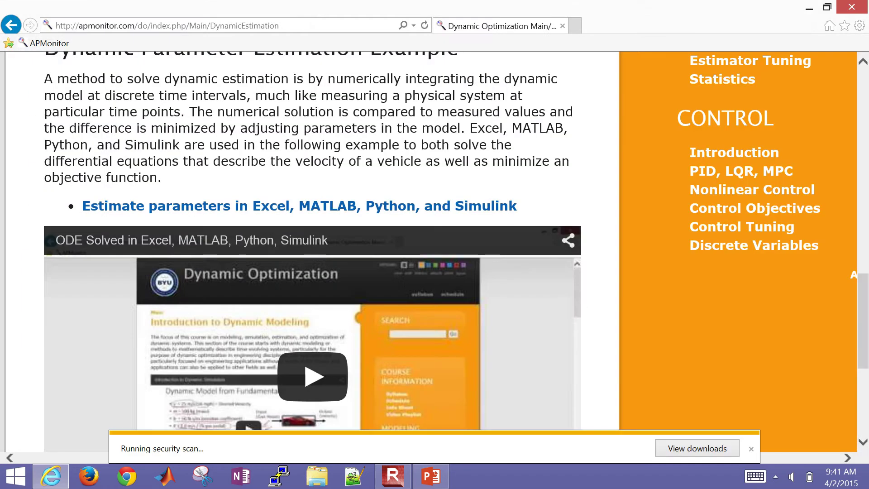
# - Extract the estimate_parameters.zip archive from the desktop into an estimate_parameters folder on the Desktop
pyautogui.press('super+d')
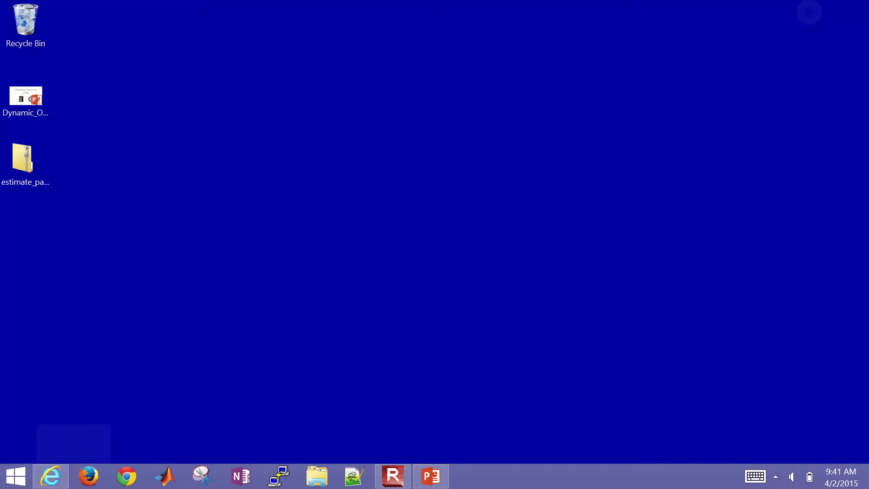
pyautogui.rightClick(2, 155)
pyautogui.click(63, 181)
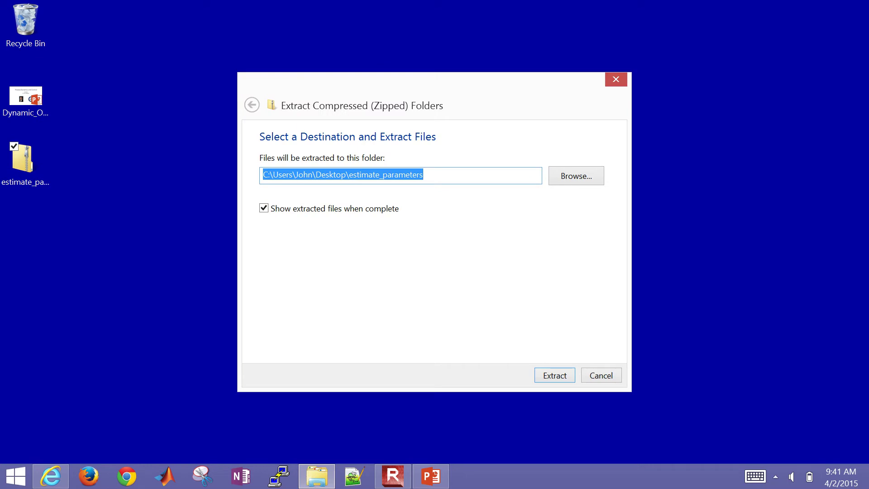
pyautogui.click(551, 372)
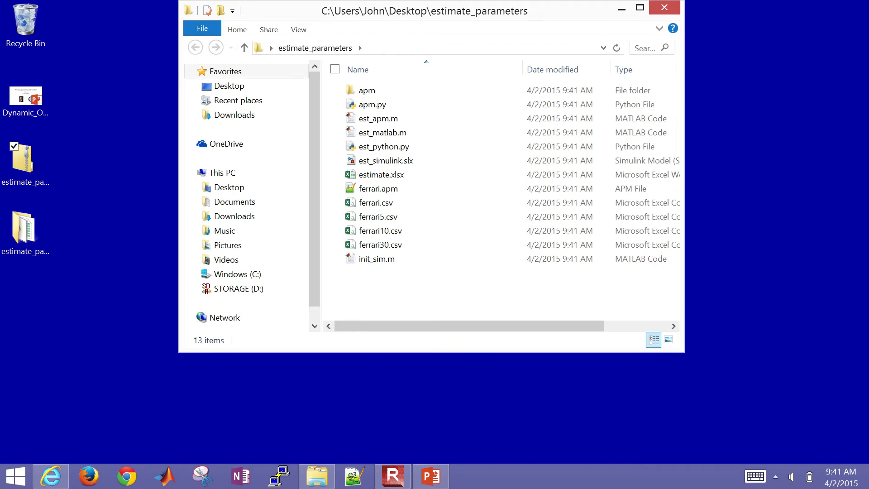
# - Open estimate.xlsx from the extracted folder in Excel, with editing enabled and the window maximized
pyautogui.doubleClick(376, 175)
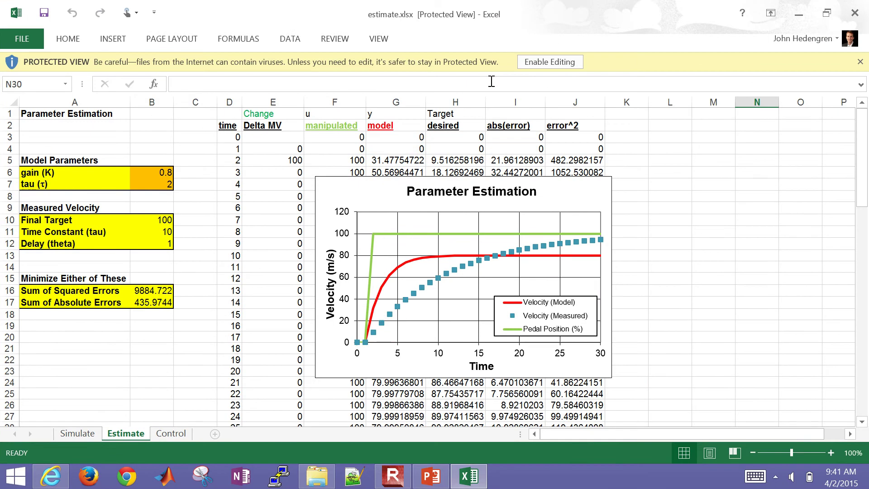
pyautogui.click(547, 64)
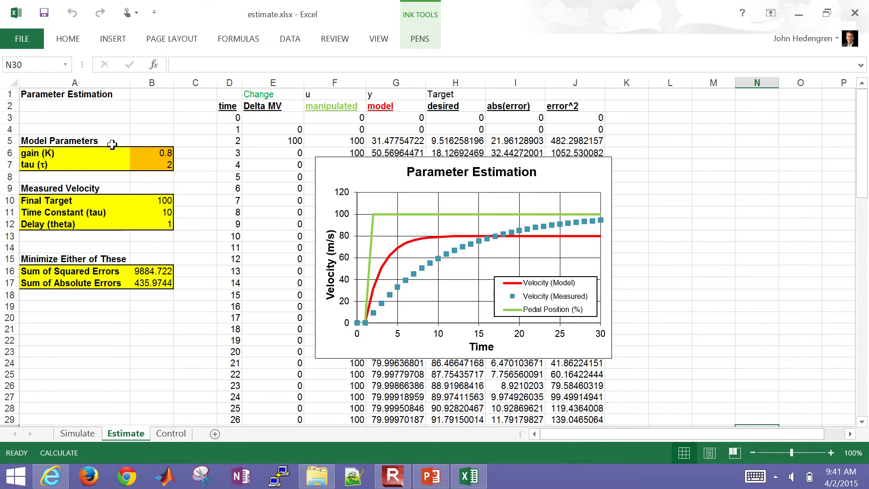
# - Try a model gain (K) of 1.2 in cell B6 of the Estimate sheet
pyautogui.click(151, 153)
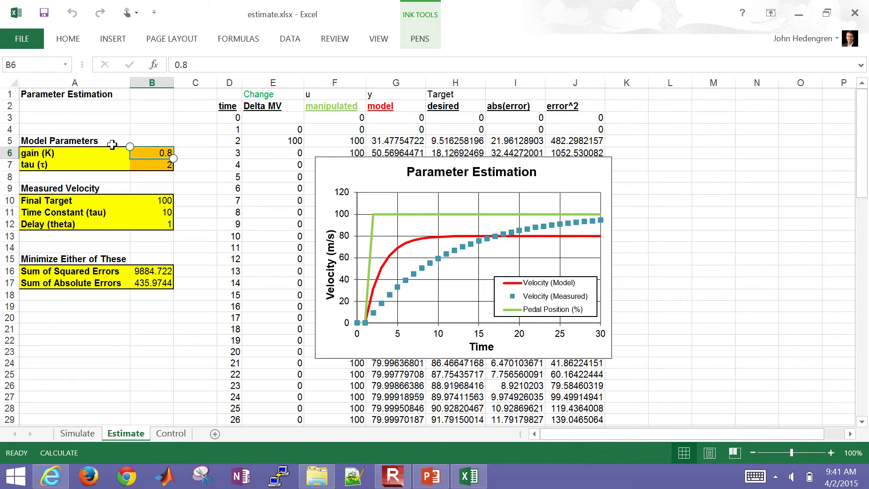
pyautogui.write('1.2')
pyautogui.press('Return')
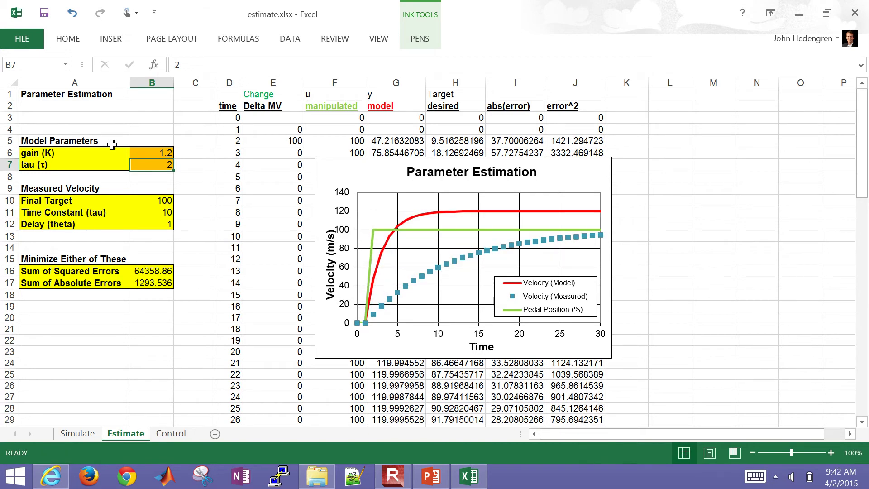
# - Try a tau of 5 in the model parameters and check the squared and absolute error sums
pyautogui.click(151, 165)
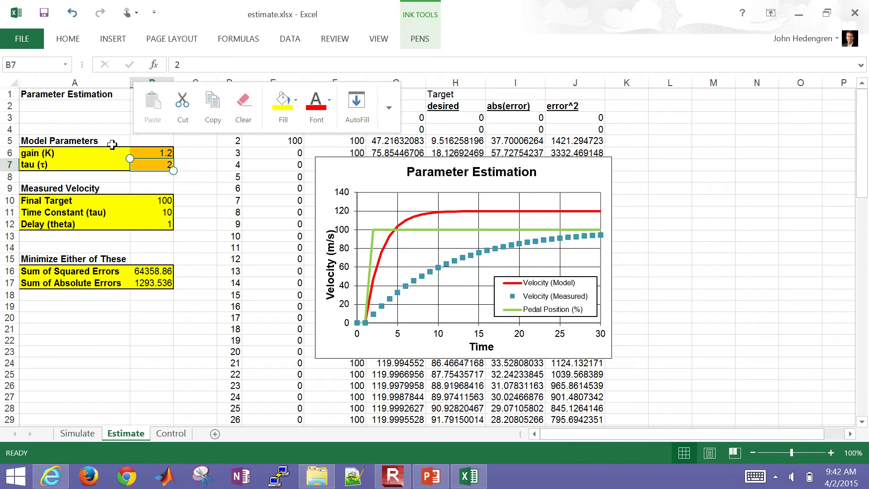
pyautogui.write('5')
pyautogui.press('Return')
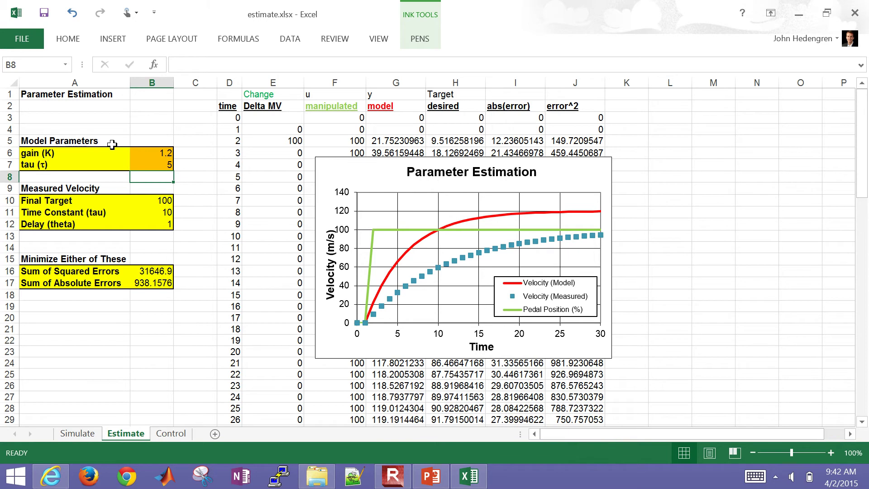
pyautogui.click(151, 271)
pyautogui.click(151, 283)
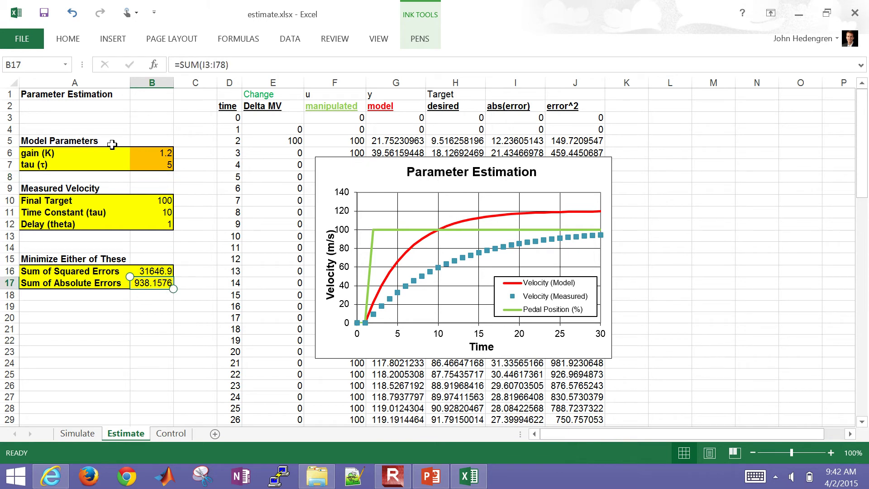
# - Set the model's tau to 7 and its gain (K) to 1.1
pyautogui.click(152, 165)
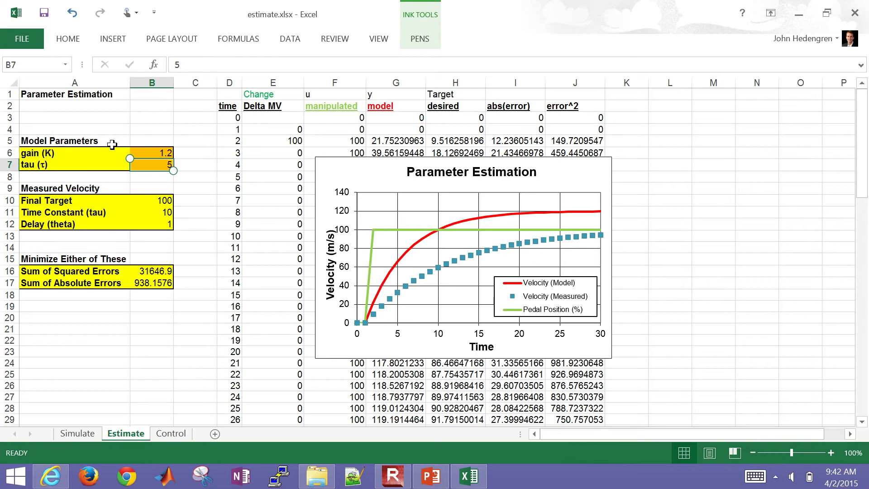
pyautogui.write('7')
pyautogui.press('Return')
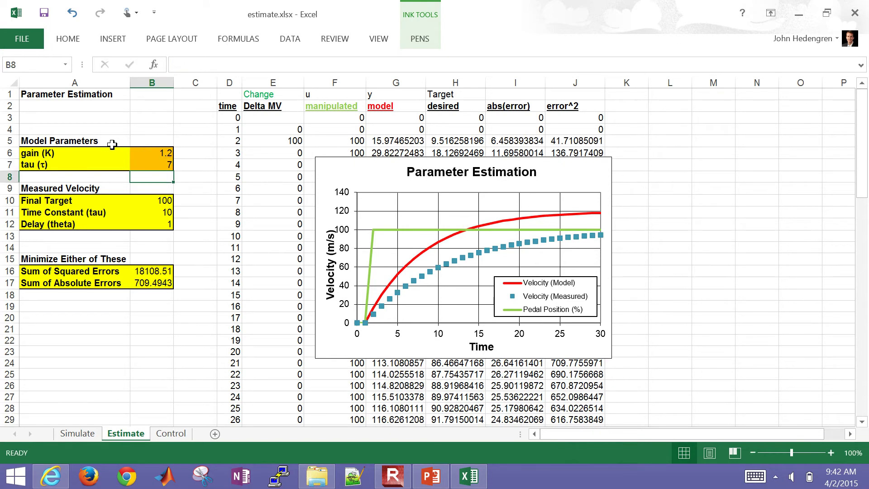
pyautogui.click(152, 153)
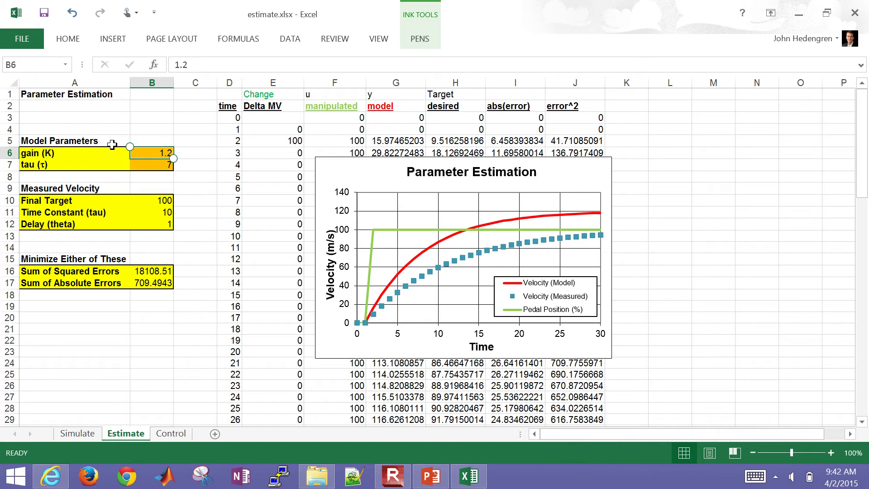
pyautogui.write('1.1')
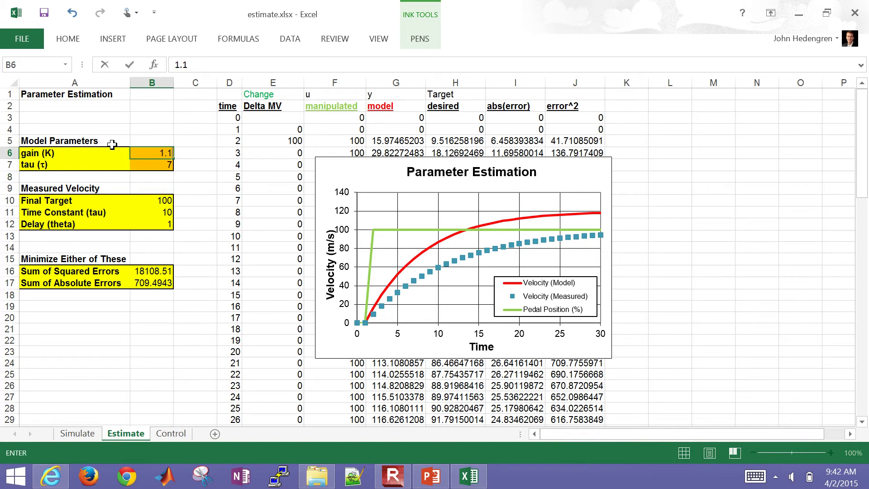
pyautogui.press('Return')
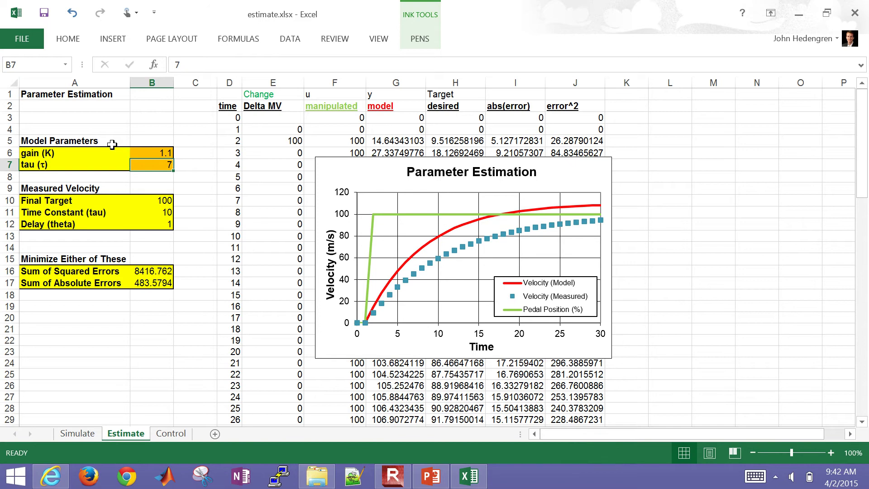
# - Select the Sum of Absolute Errors cell B17 and open the Solver parameters
pyautogui.press('Up')
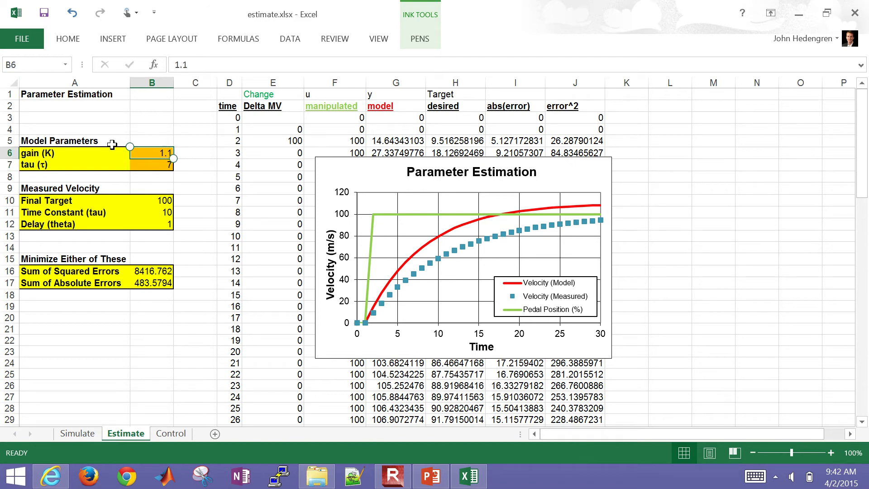
pyautogui.press('Down')
pyautogui.press('Down')
pyautogui.press('Down')
pyautogui.press('Down')
pyautogui.press('Down')
pyautogui.press('Down')
pyautogui.press('Down')
pyautogui.press('Down')
pyautogui.press('Down')
pyautogui.press('Down')
pyautogui.press('Down')
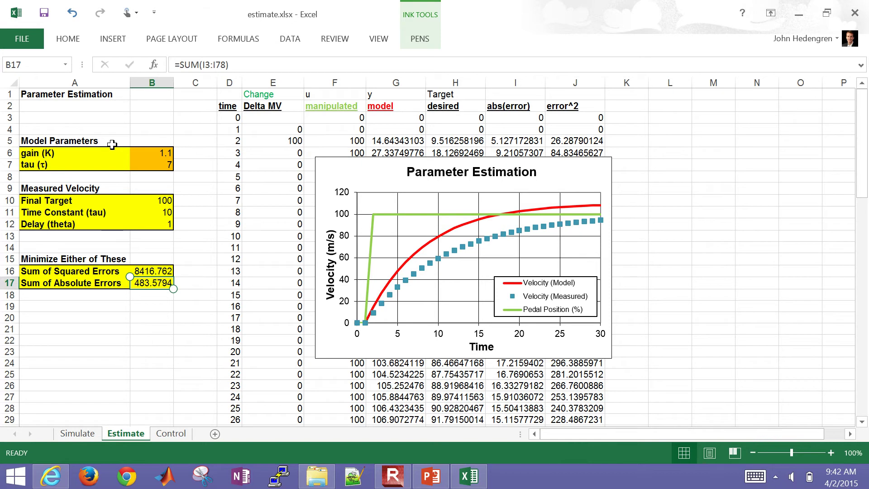
pyautogui.press('alt')
pyautogui.press('a')
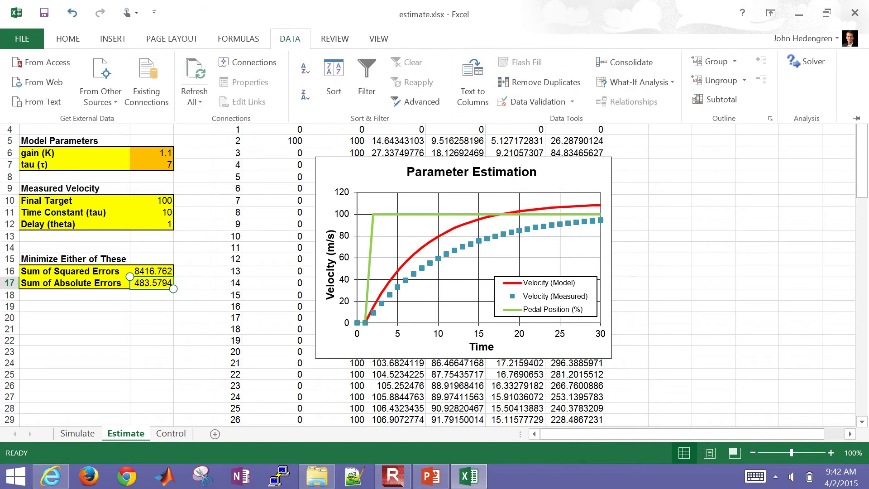
pyautogui.click(809, 64)
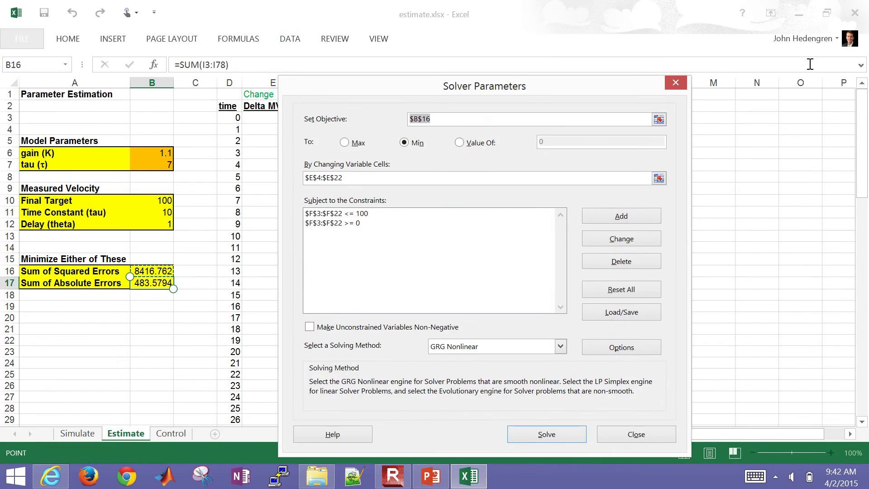
# - Delete both Solver constraints on $F$3:$F$22, the <= 100 limit and the >= 0 limit
pyautogui.moveTo(485, 86); pyautogui.dragTo(621, 81)
pyautogui.click(474, 209)
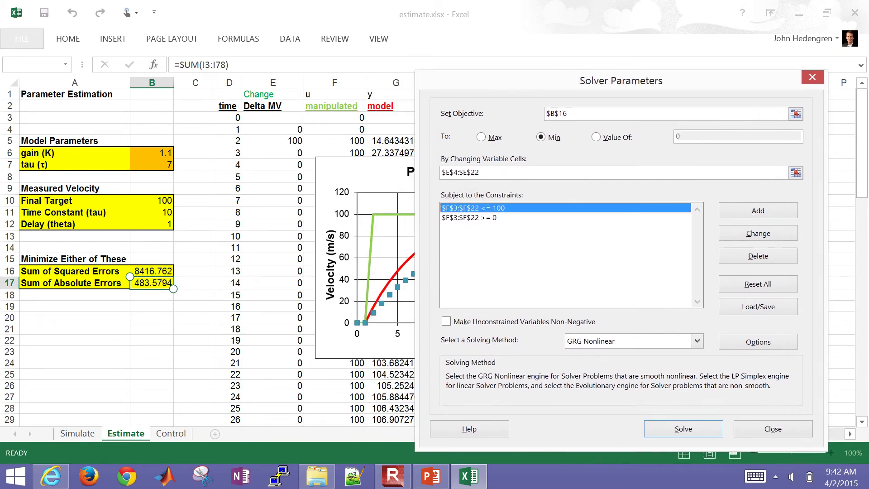
pyautogui.click(758, 256)
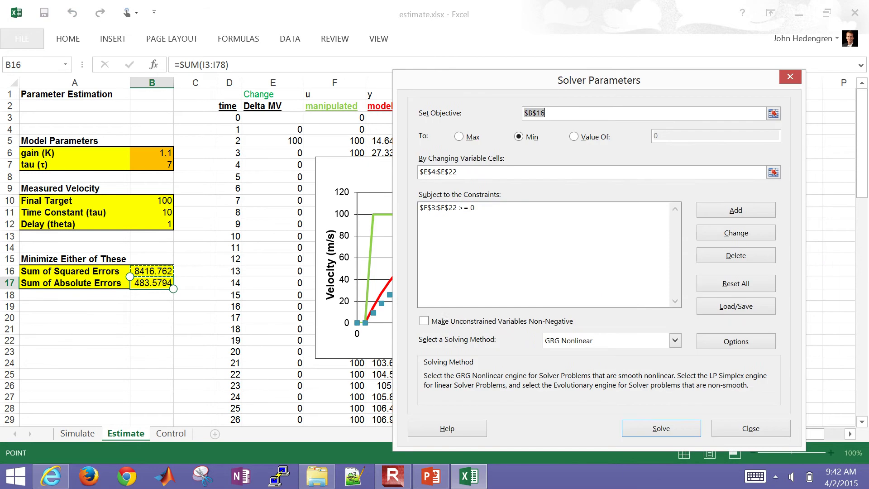
pyautogui.click(447, 208)
pyautogui.click(736, 256)
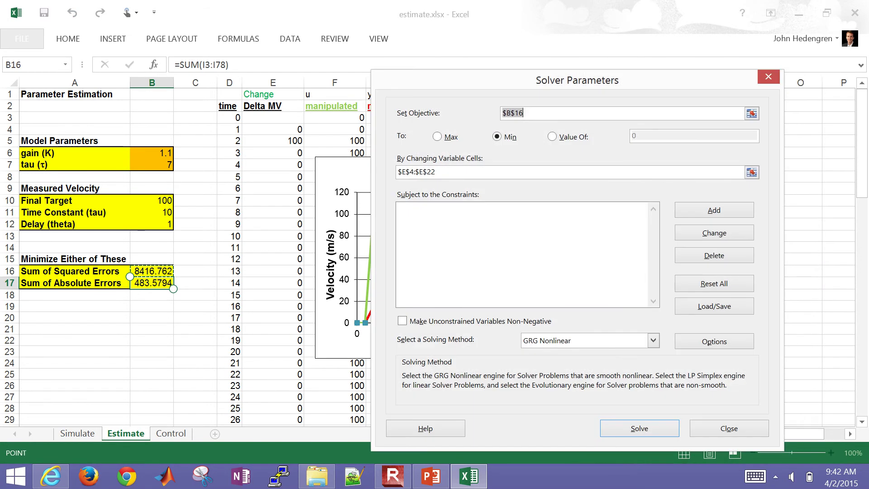
# - Set the Solver objective to the Sum of Squared Errors cell $B$16
pyautogui.click(751, 113)
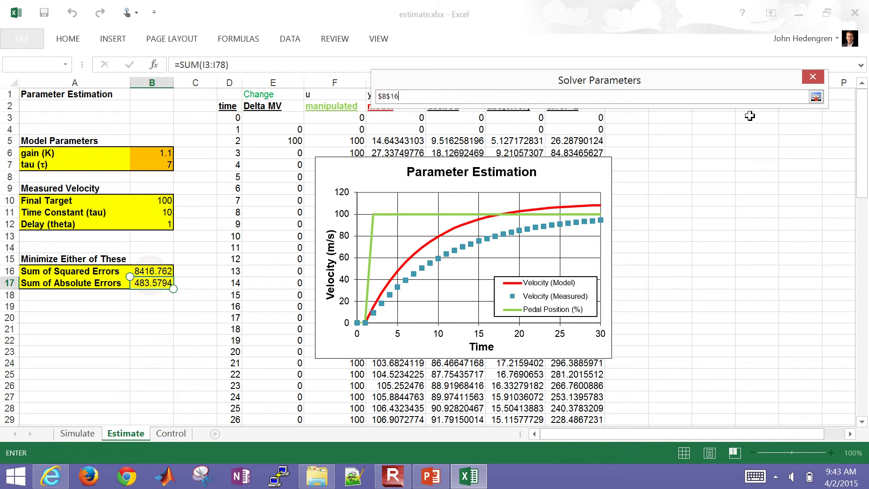
pyautogui.press('Down')
pyautogui.press('Up')
pyautogui.click(814, 98)
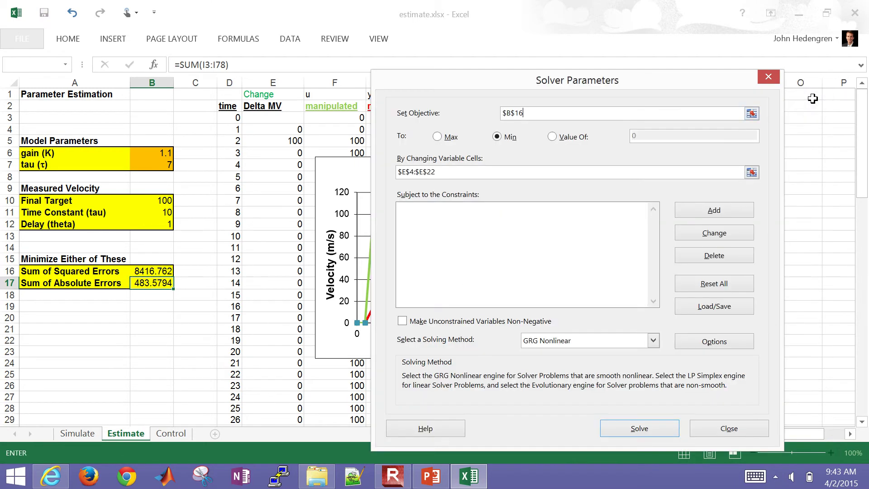
# - Set the Solver's changing variable cells to the gain and tau parameters, $B$6:$B$7
pyautogui.click(753, 173)
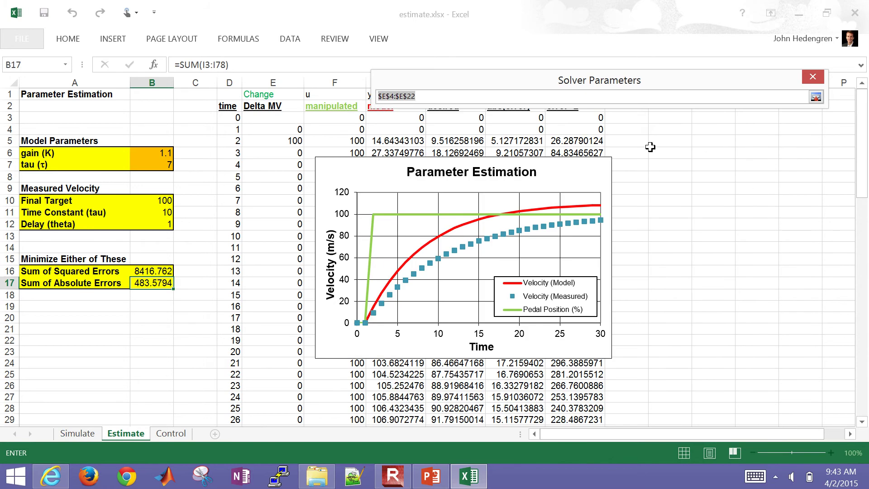
pyautogui.click(142, 153)
pyautogui.moveTo(141, 153); pyautogui.dragTo(146, 163)
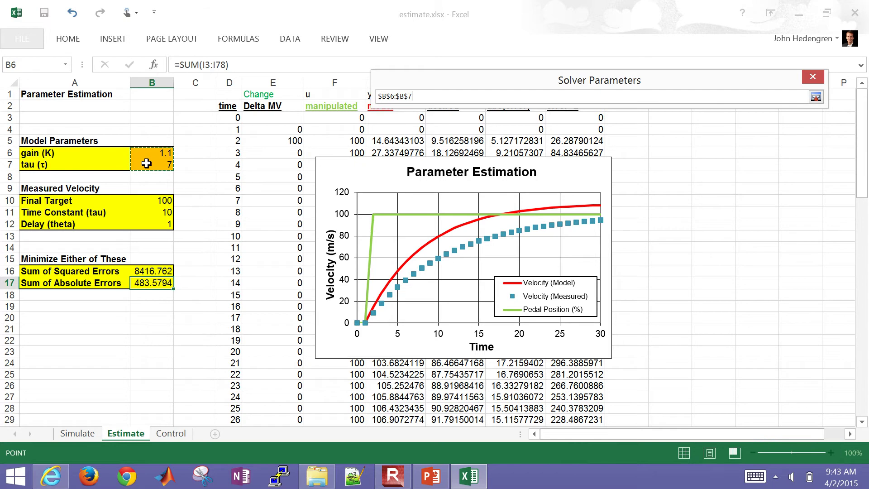
pyautogui.click(816, 97)
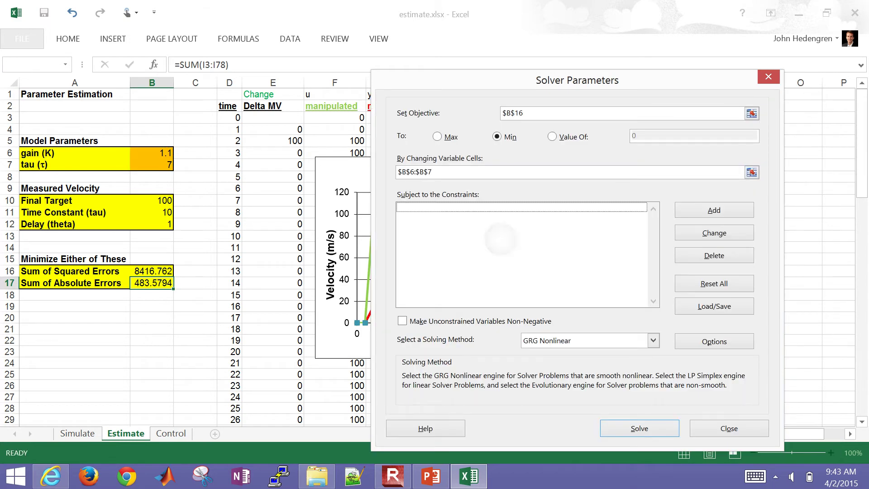
# - Add a Solver constraint that keeps the tau cell $B$7 >= 0
pyautogui.click(710, 209)
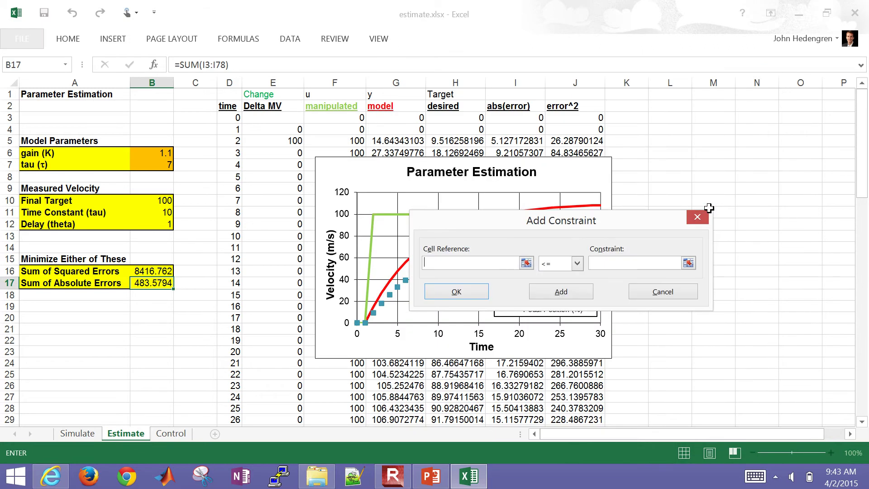
pyautogui.press('Up')
pyautogui.press('Up')
pyautogui.press('Up')
pyautogui.press('Up')
pyautogui.press('Up')
pyautogui.press('Up')
pyautogui.press('Up')
pyautogui.press('Up')
pyautogui.press('Up')
pyautogui.press('Up')
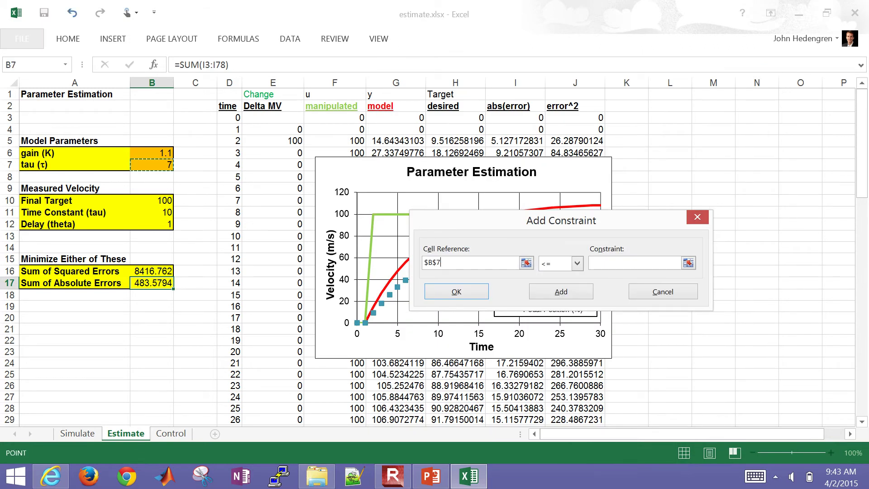
pyautogui.click(577, 263)
pyautogui.click(557, 295)
pyautogui.write('0')
pyautogui.press('Return')
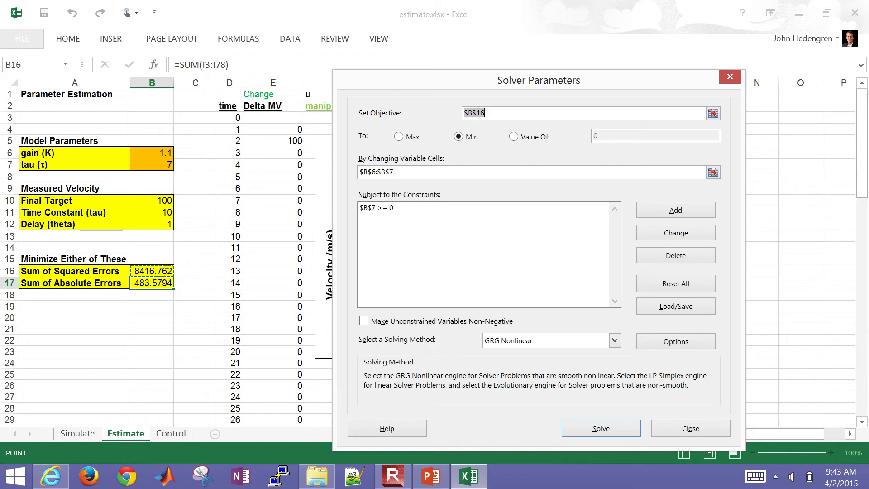
# - Solve for the minimum objective, keep the Solver solution and inspect the estimated gain and tau cells
pyautogui.press('Tab')
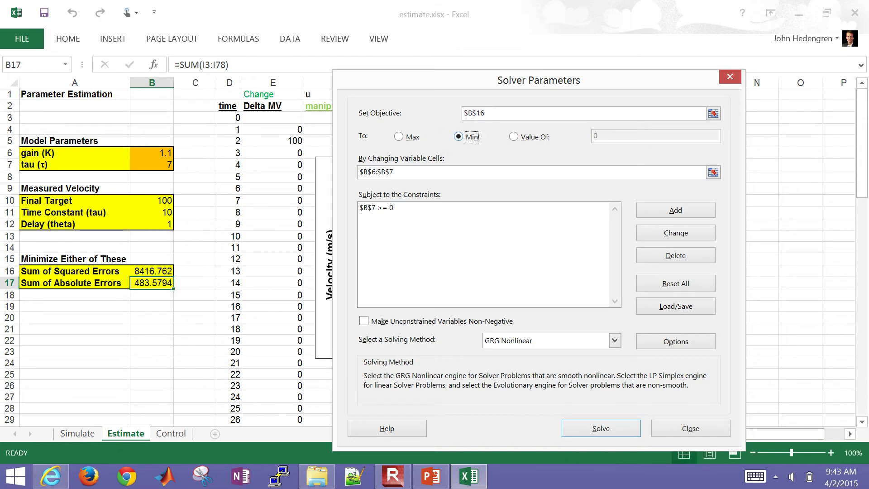
pyautogui.press('Right')
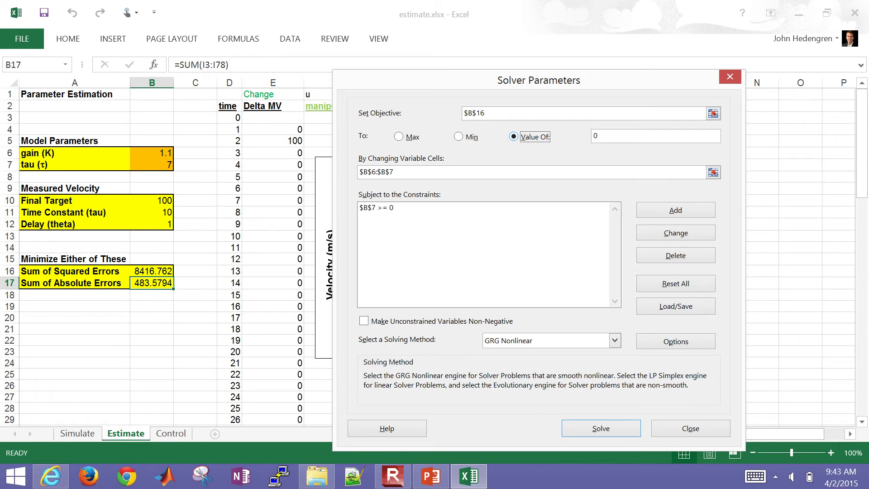
pyautogui.press('Left')
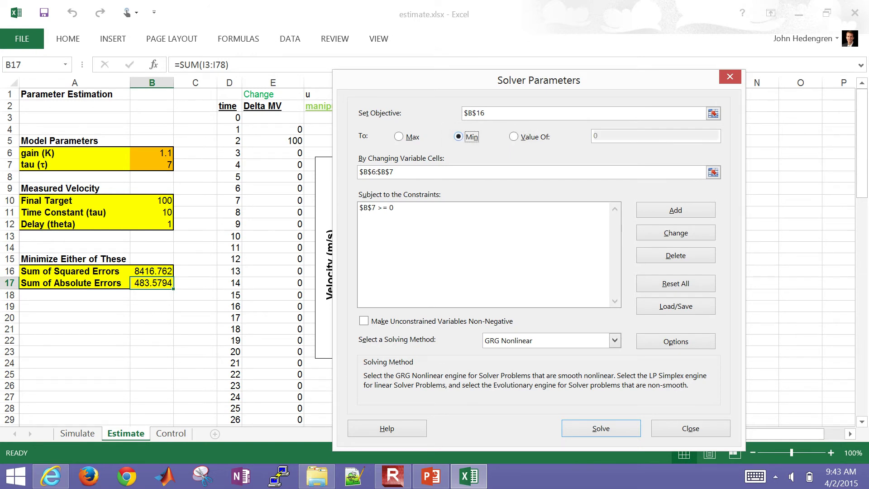
pyautogui.press('Return')
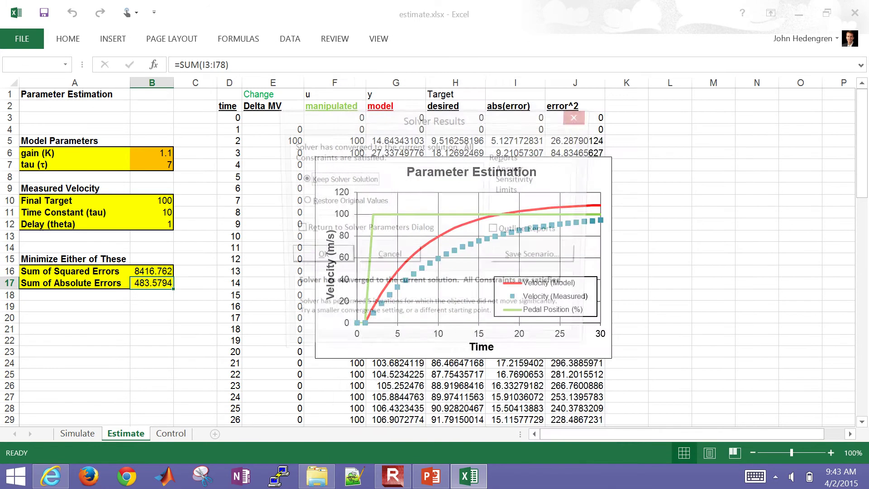
pyautogui.click(314, 258)
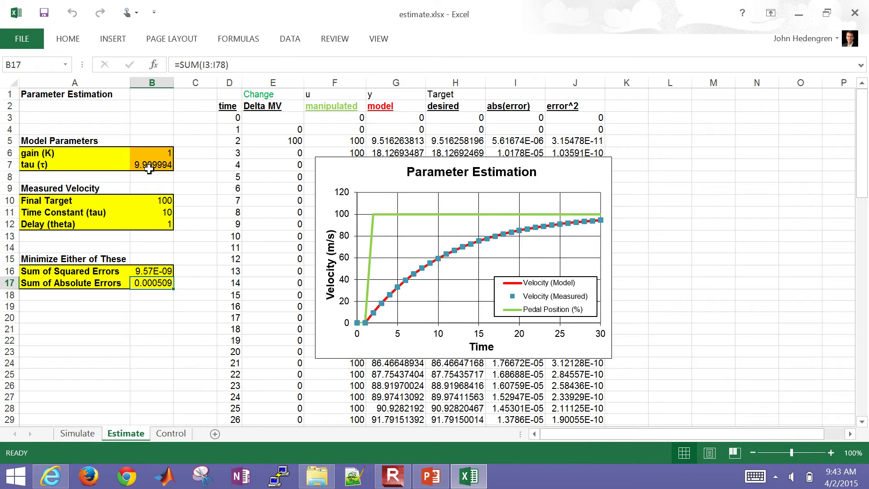
pyautogui.click(159, 154)
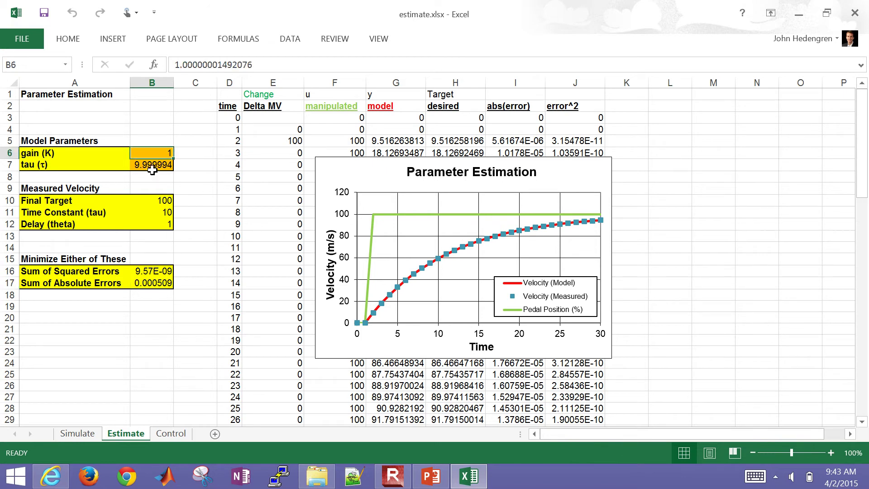
pyautogui.click(156, 164)
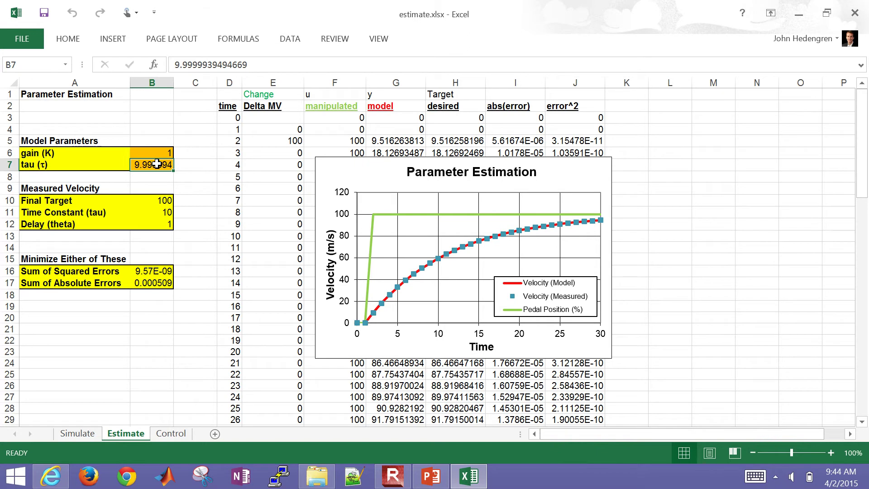
# - Close the estimate.xlsx workbook without saving the changes and clear the file selection in the estimate_parameters folder
pyautogui.click(855, 13)
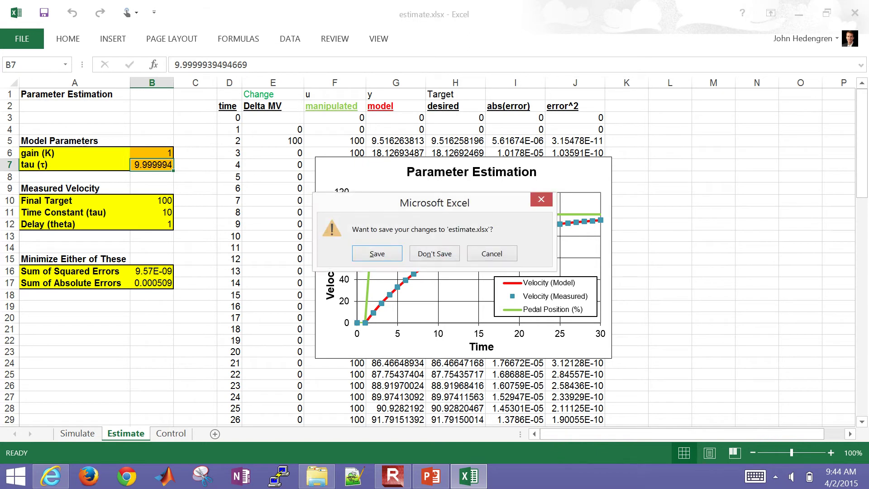
pyautogui.click(435, 253)
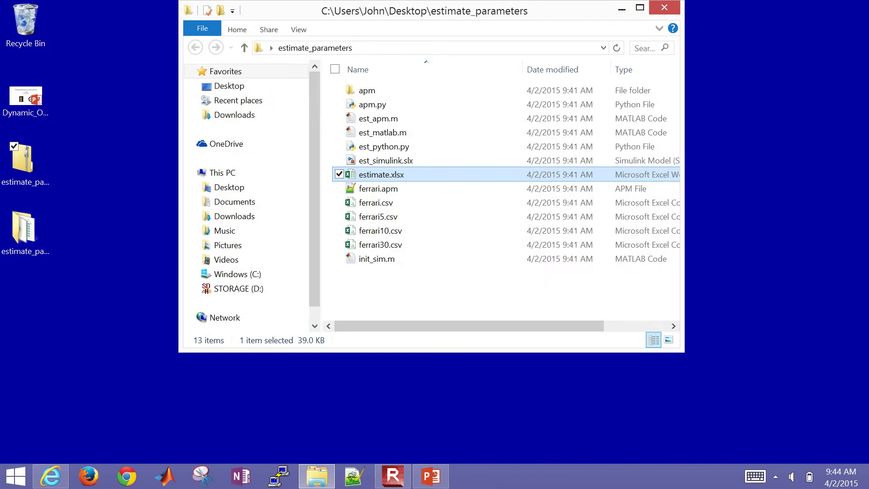
pyautogui.click(399, 304)
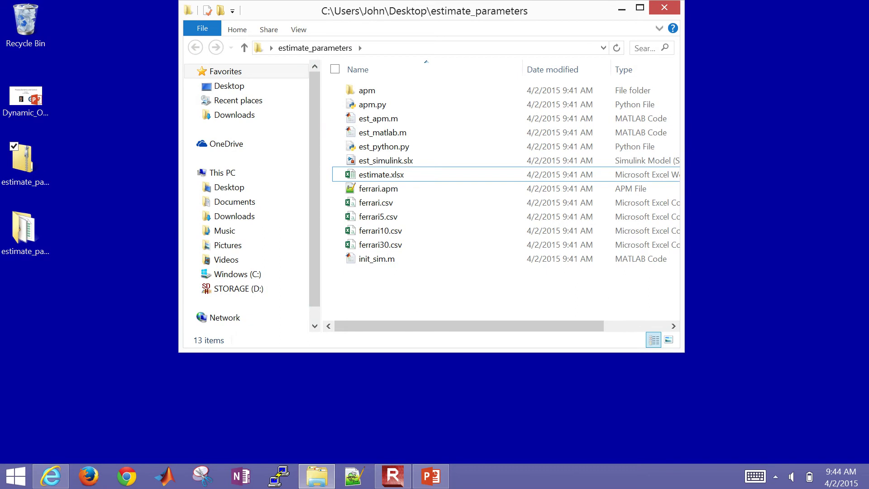
# - Open est_python.py from the estimate_parameters folder in the IDLE editor and highlight its apm import line
pyautogui.click(380, 146)
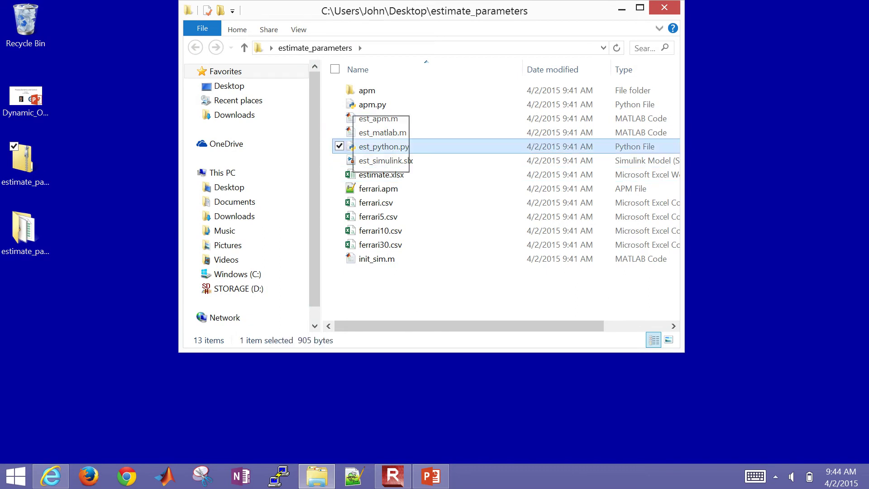
pyautogui.rightClick(381, 146)
pyautogui.click(337, 172)
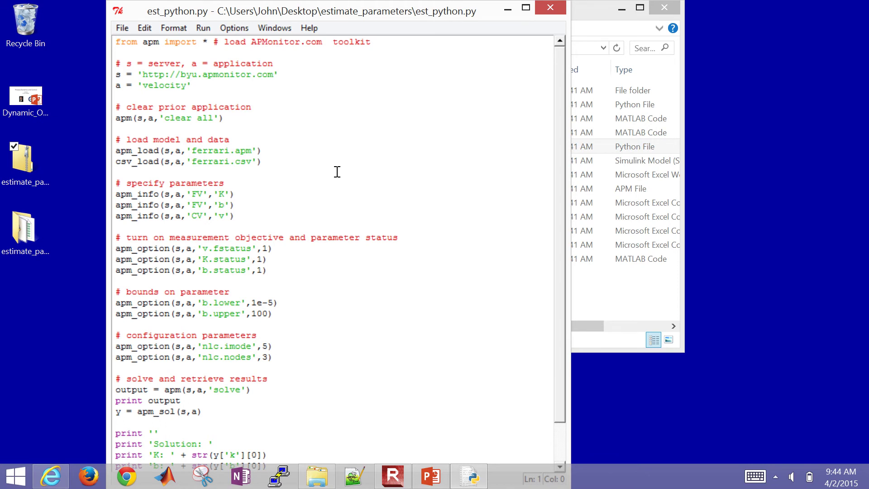
pyautogui.hotkey('shift', 'Down')
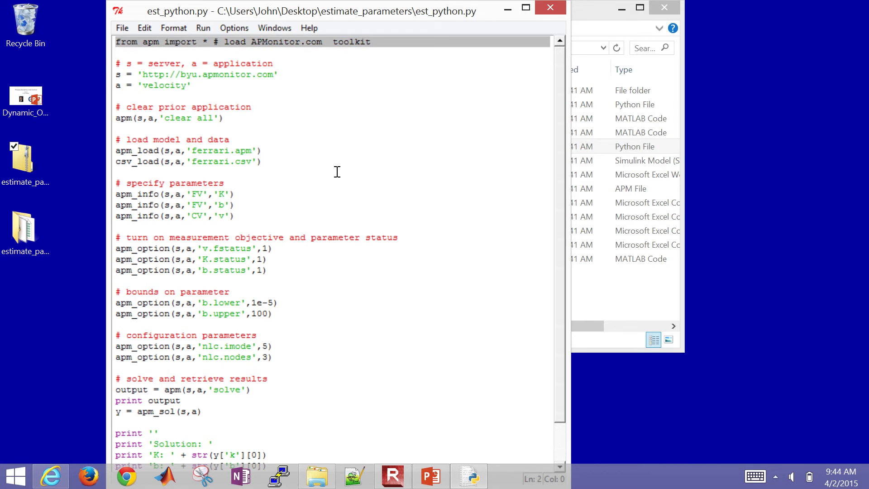
pyautogui.press('Down')
# - Open apm.py from the estimate_parameters folder in IDLE and look through its function definitions
pyautogui.hotkey('alt', 'Tab')
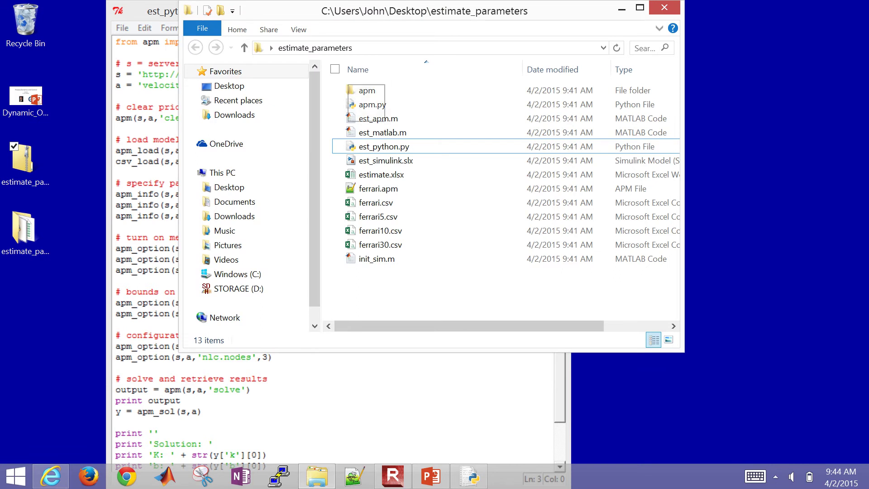
pyautogui.rightClick(366, 105)
pyautogui.click(321, 129)
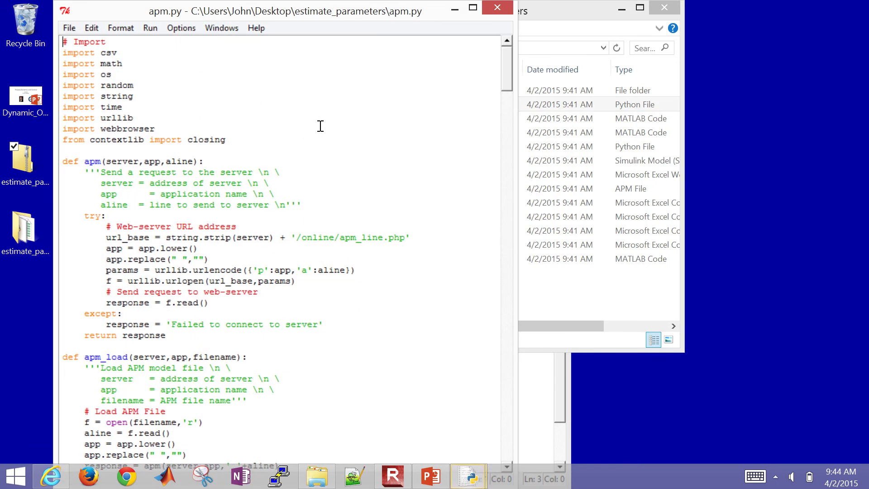
pyautogui.scroll(-5, 320, 126)
pyautogui.scroll(5, 321, 125)
# - Switch to Internet Explorer and load apmonitor.com in a new tab
pyautogui.click(50, 476)
pyautogui.hotkey('ctrl', 't')
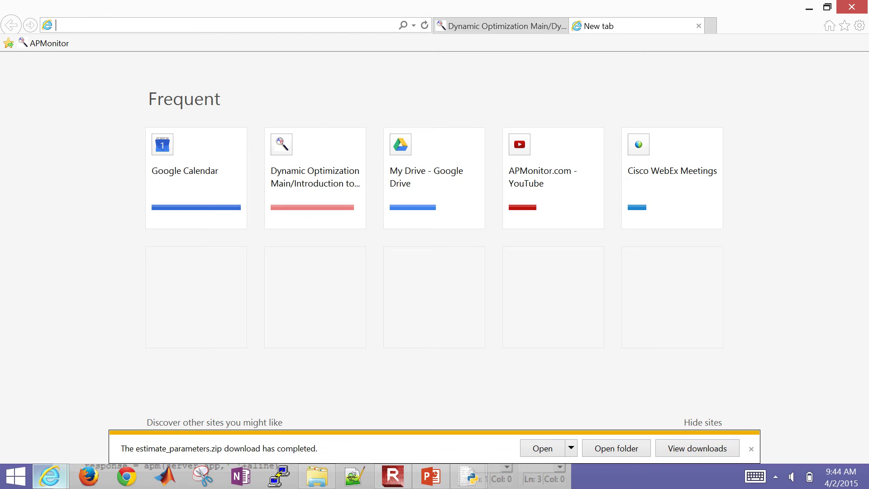
pyautogui.write('apmonitor.com/')
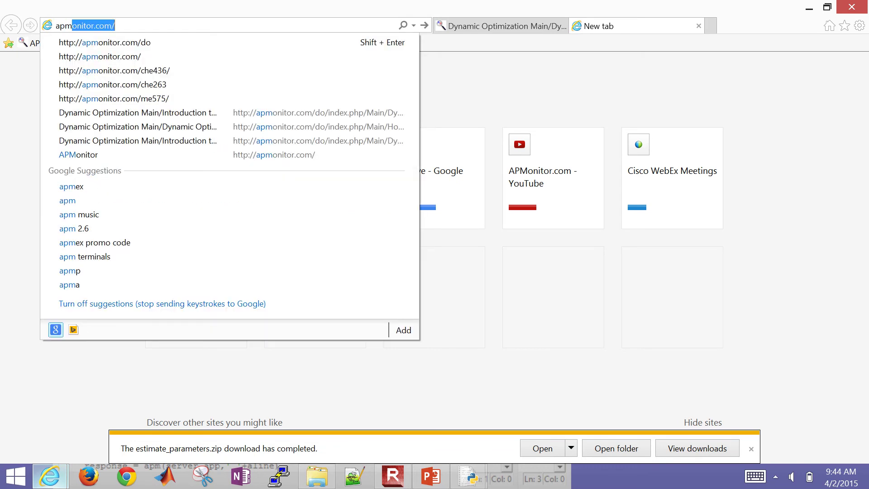
pyautogui.press('Return')
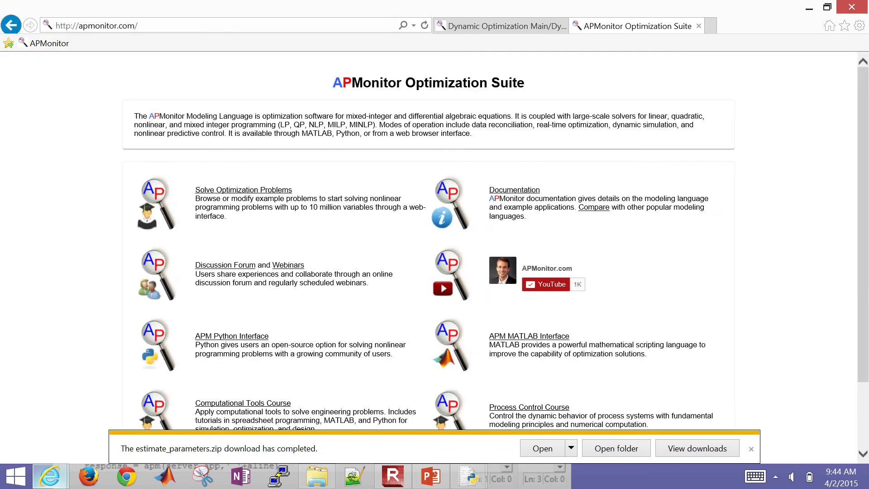
# - Open the APM Python Interface page and examine its section on downloading the APM Python library
pyautogui.scroll(-2, 435, 254)
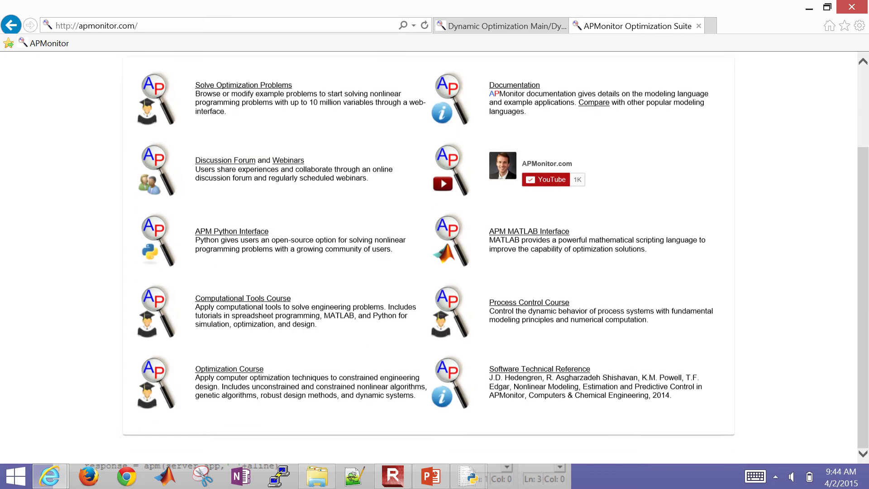
pyautogui.scroll(5, 290, 251)
pyautogui.hscroll(-4, 434, 253)
pyautogui.click(350, 245)
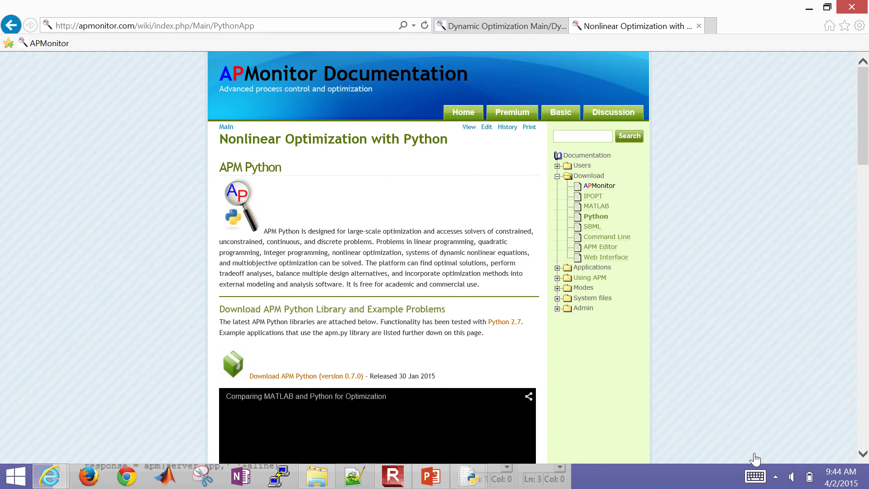
pyautogui.hotkey('ctrl', '+')
pyautogui.hotkey('ctrl', '+')
pyautogui.hotkey('ctrl', '+')
pyautogui.scroll(-3, 435, 253)
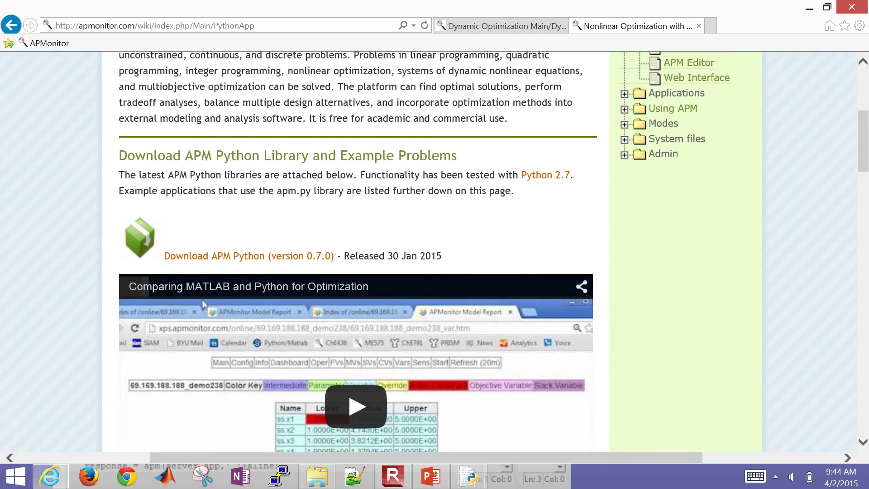
pyautogui.hotkey('ctrl', '-')
pyautogui.hotkey('ctrl', '-')
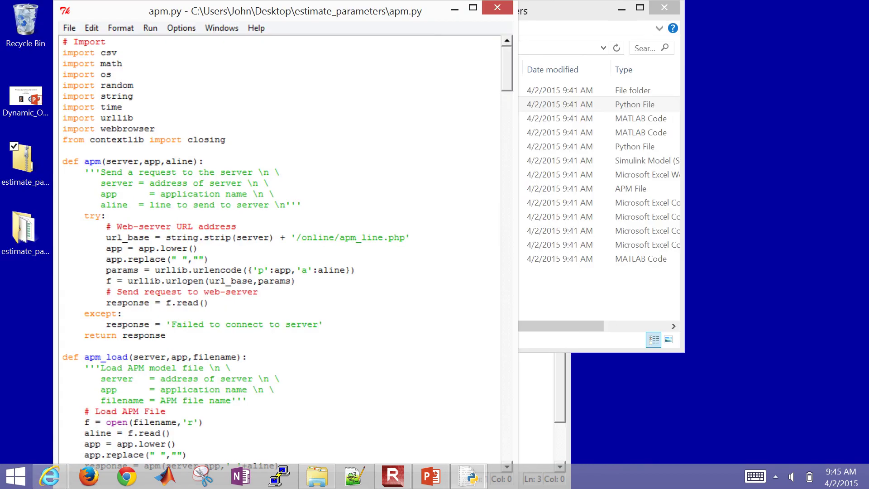
# - Close apm.py, return to est_python.py and review the application name definition 'velocity'
pyautogui.click(497, 8)
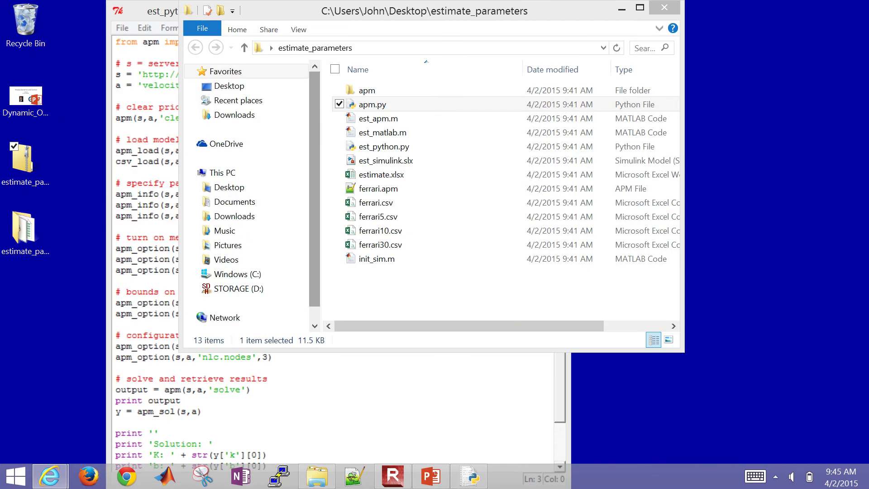
pyautogui.click(322, 390)
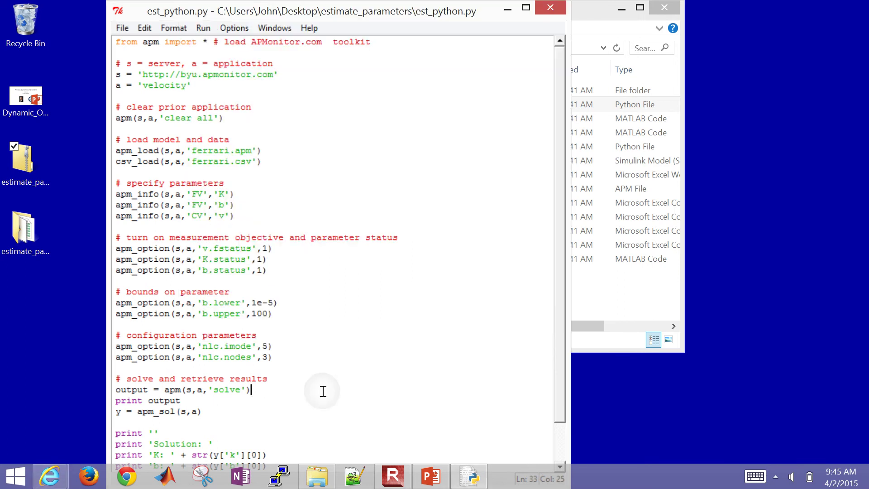
pyautogui.click(162, 85)
pyautogui.press('Right')
pyautogui.press('Right')
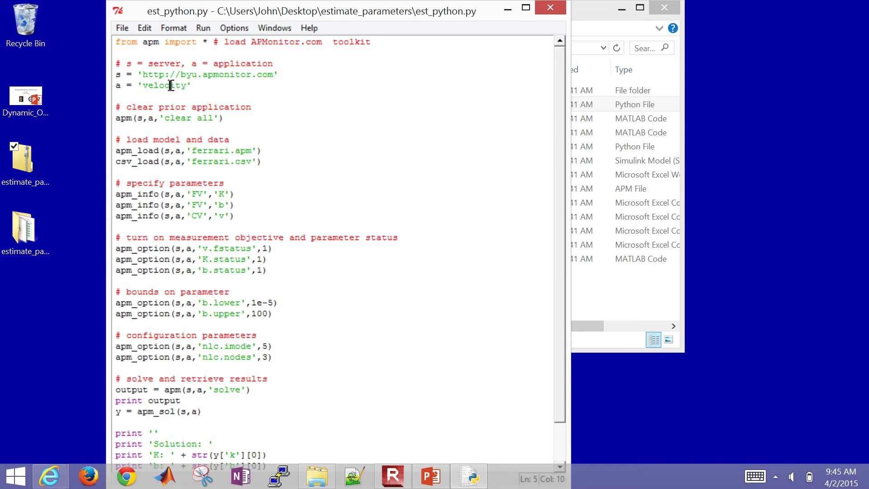
# - Highlight the block that clears the prior application, and the line that loads the ferrari.apm model
pyautogui.press('Down')
pyautogui.press('Down')
pyautogui.hotkey('shift', 'Down')
pyautogui.hotkey('shift', 'Down')
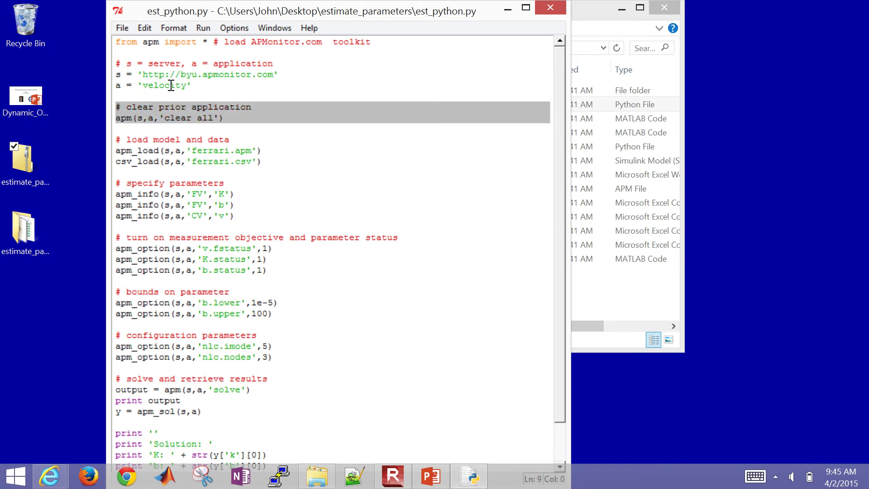
pyautogui.press('Down')
pyautogui.press('Down')
pyautogui.hotkey('shift', 'Down')
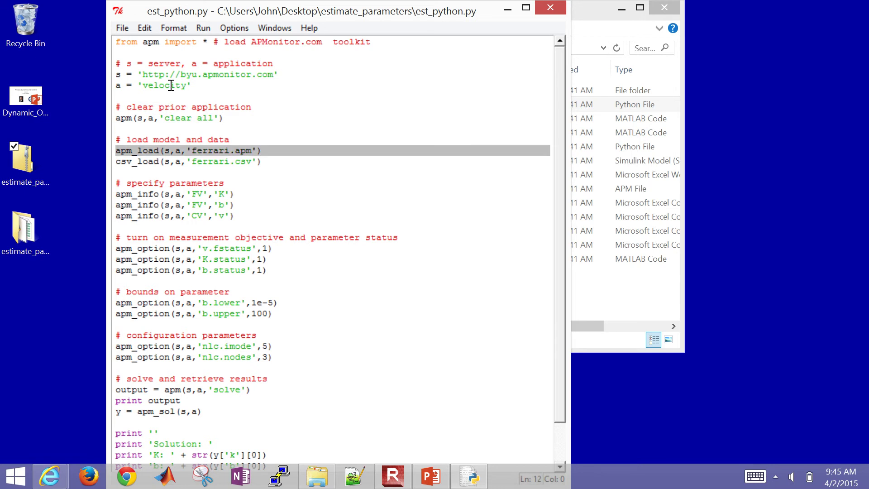
# - Open the ferrari.apm model file from the estimate_parameters folder
pyautogui.click(590, 13)
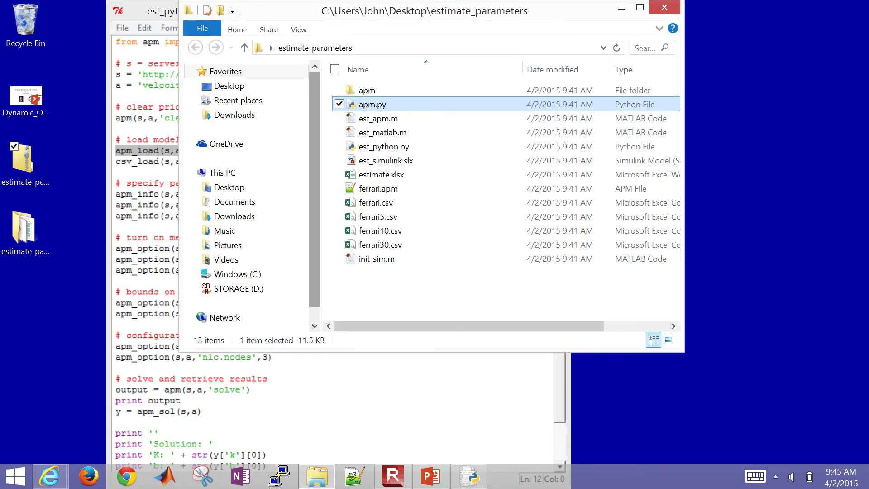
pyautogui.click(378, 189)
pyautogui.doubleClick(379, 188)
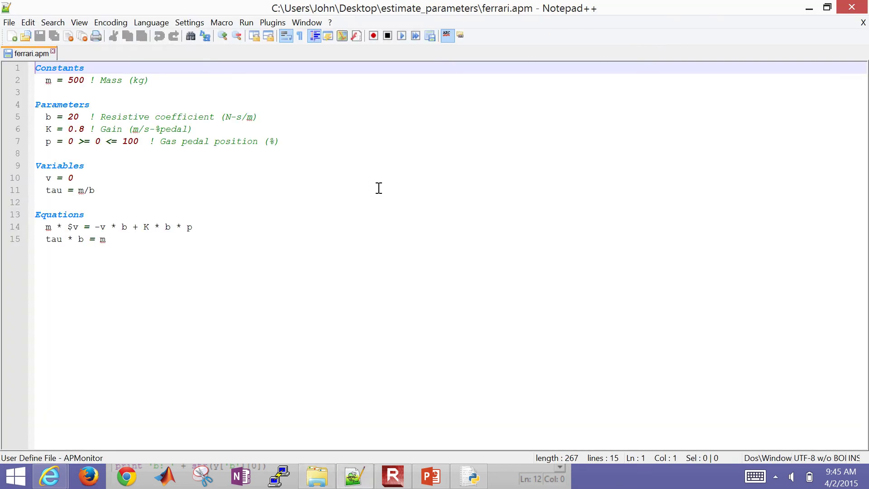
# - Review the Constants and Parameters sections and highlight the line defining the mass constant m
pyautogui.hotkey('shift', 'Down')
pyautogui.hotkey('shift', 'Down')
pyautogui.press('Down')
pyautogui.press('Down')
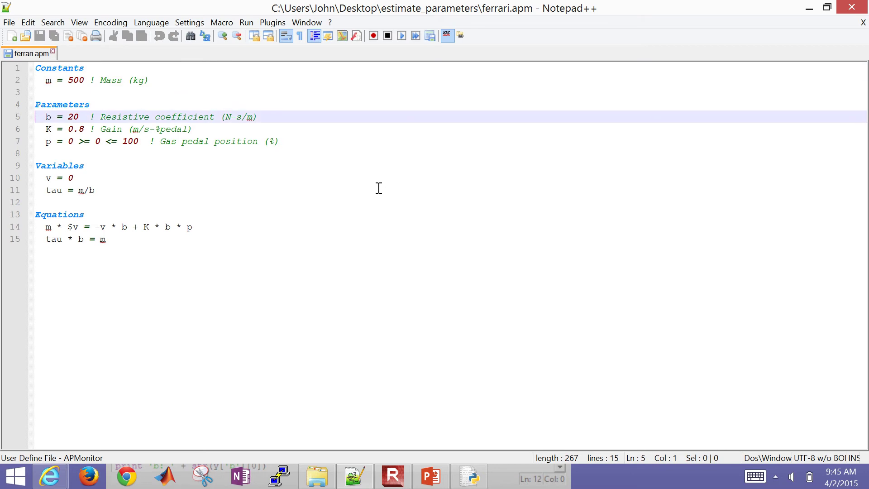
pyautogui.press('Up')
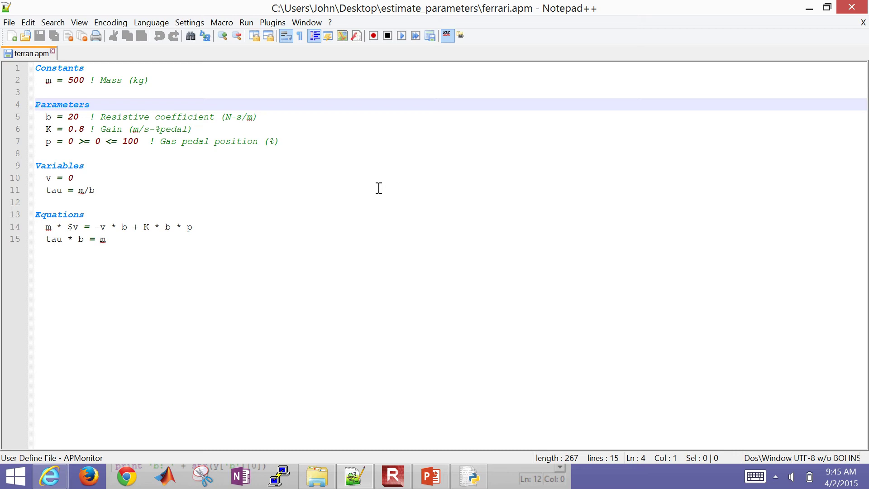
pyautogui.press('Up')
pyautogui.press('Up')
pyautogui.press('Down')
pyautogui.press('Down')
pyautogui.press('Up')
pyautogui.press('Up')
pyautogui.hotkey('shift', 'Down')
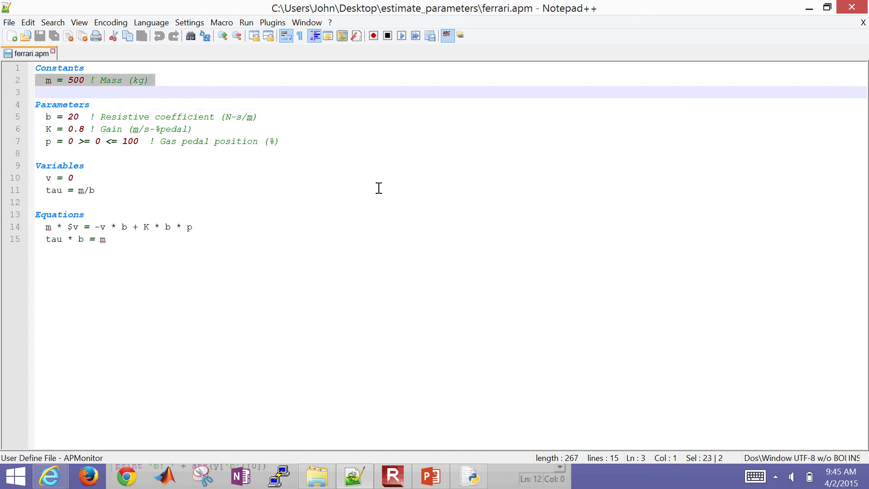
# - Highlight the Parameters lines defining the resistive coefficient b and the gain K
pyautogui.press('Down')
pyautogui.press('Down')
pyautogui.hotkey('shift', 'Down')
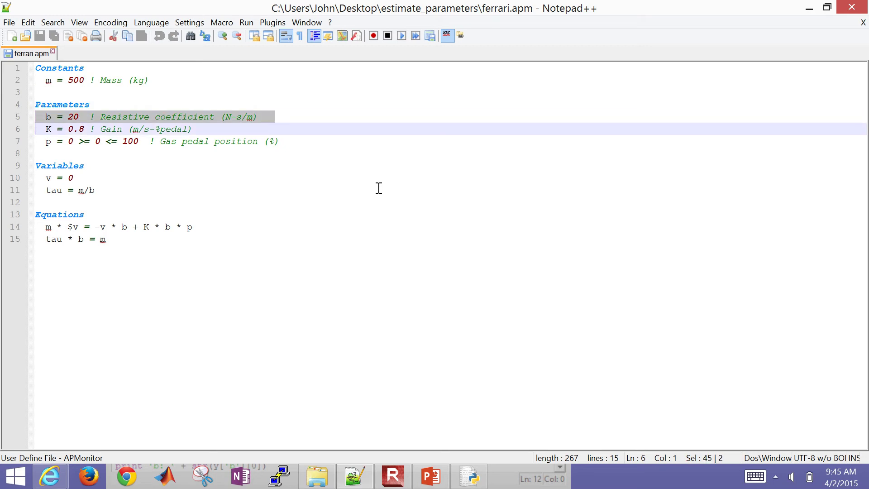
pyautogui.hotkey('shift', 'Down')
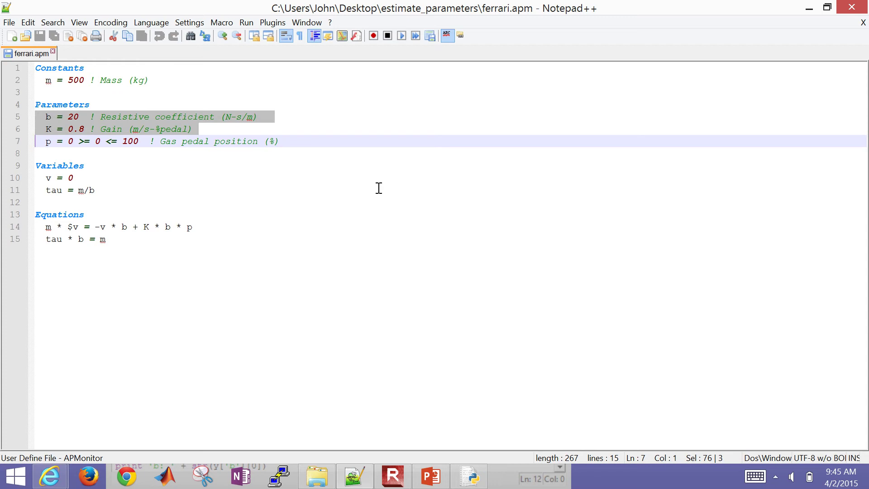
# - Look down to the Equations section, then return and highlight the gas pedal position parameter p
pyautogui.press('Down')
pyautogui.press('Down')
pyautogui.press('Down')
pyautogui.press('Down')
pyautogui.press('Down')
pyautogui.press('Down')
pyautogui.press('Down')
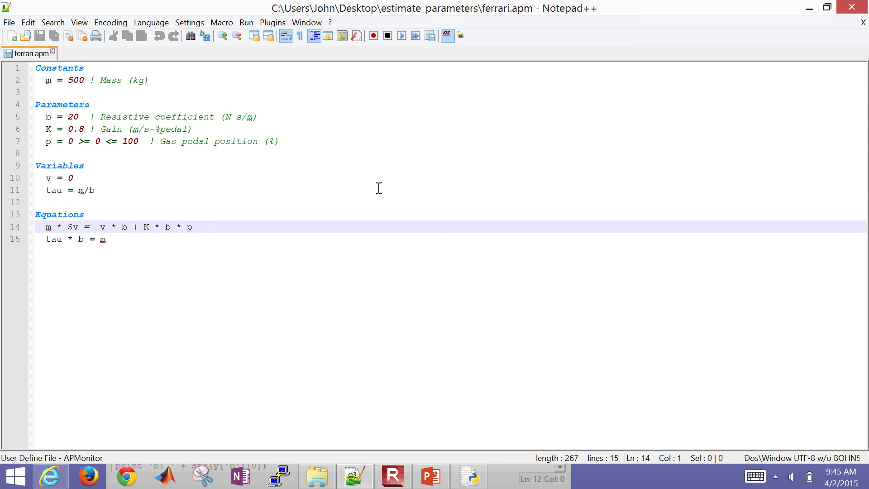
pyautogui.press('Up')
pyautogui.press('Up')
pyautogui.press('Up')
pyautogui.press('Up')
pyautogui.press('Up')
pyautogui.press('Up')
pyautogui.press('Up')
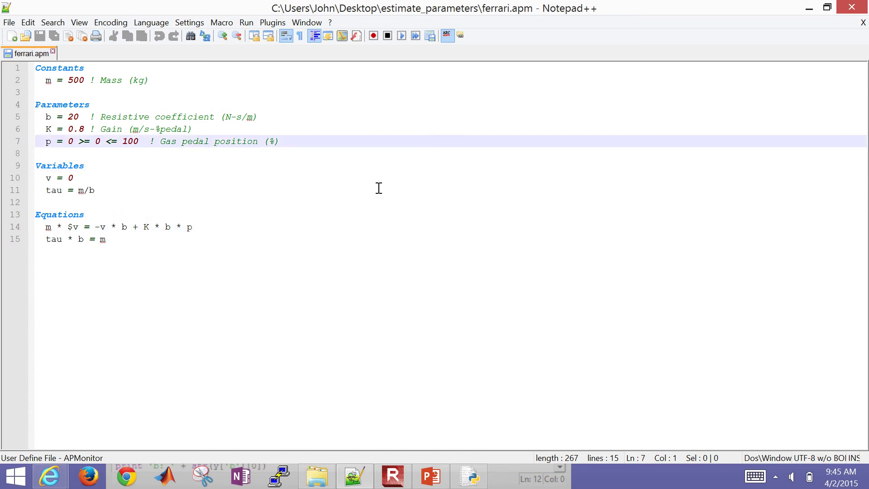
pyautogui.hotkey('shift', 'Down')
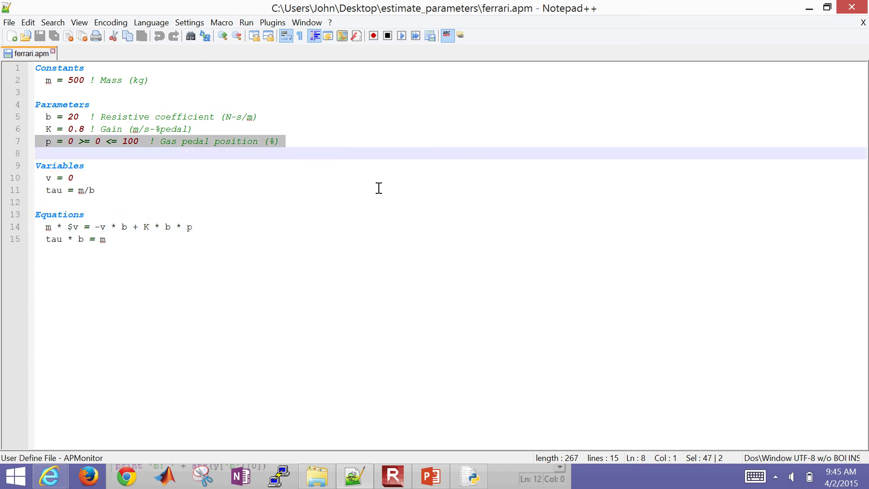
# - Highlight the definitions of v and tau in the Variables section of the model
pyautogui.press('Down')
pyautogui.press('Down')
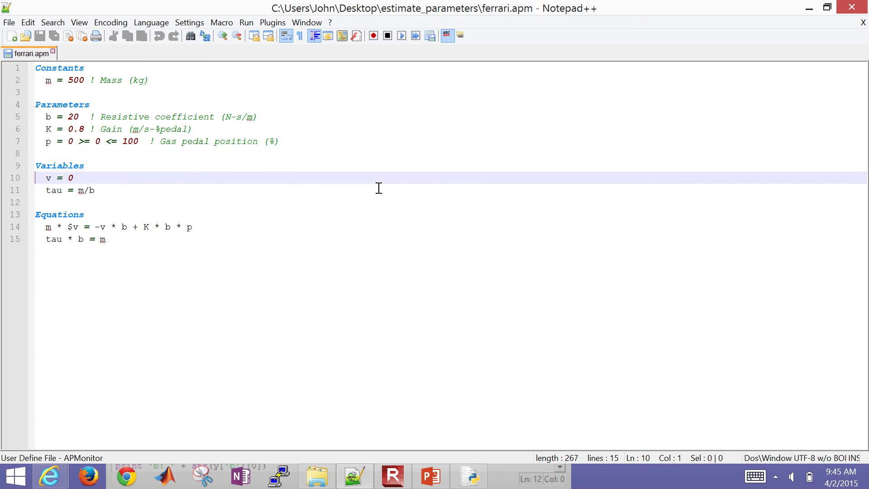
pyautogui.hotkey('shift', 'Down')
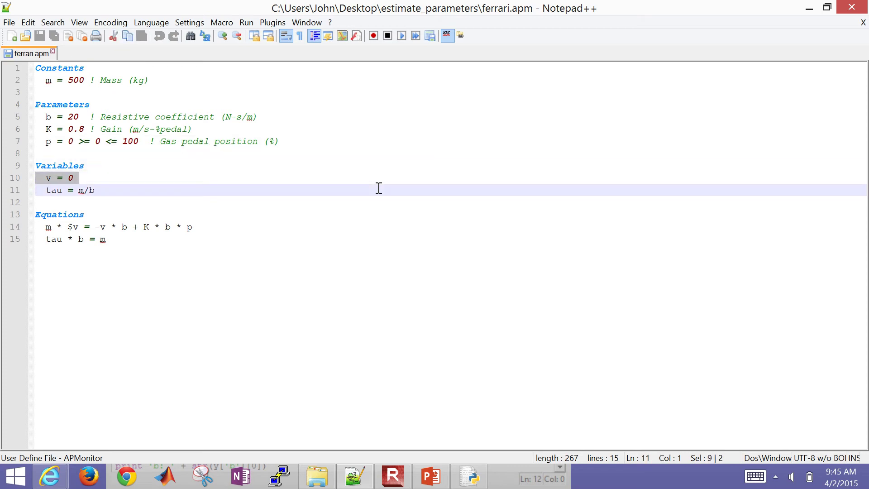
pyautogui.hotkey('shift', 'Down')
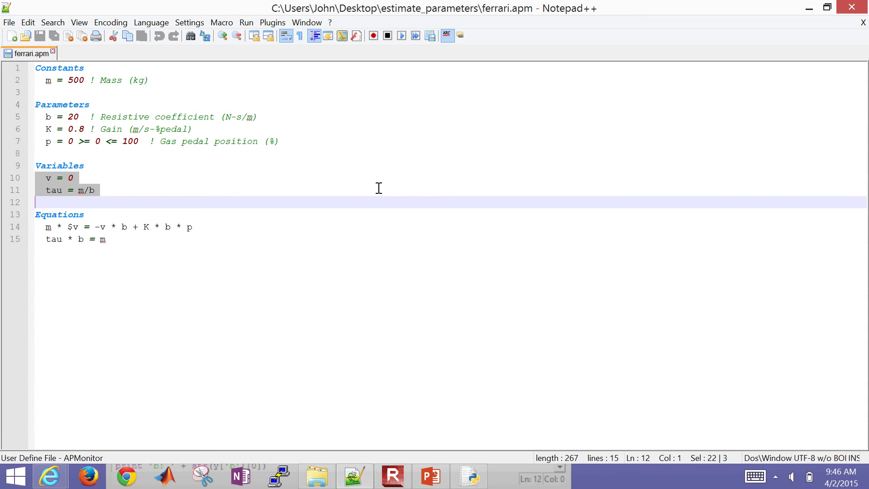
# - Highlight both model equations, the velocity balance and the time constant relation tau * b = m
pyautogui.press('Down')
pyautogui.press('Down')
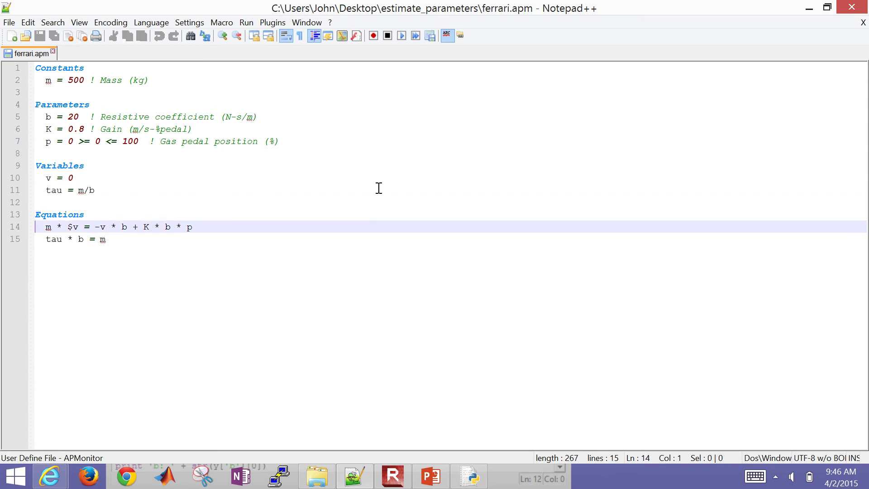
pyautogui.hotkey('shift', 'Down')
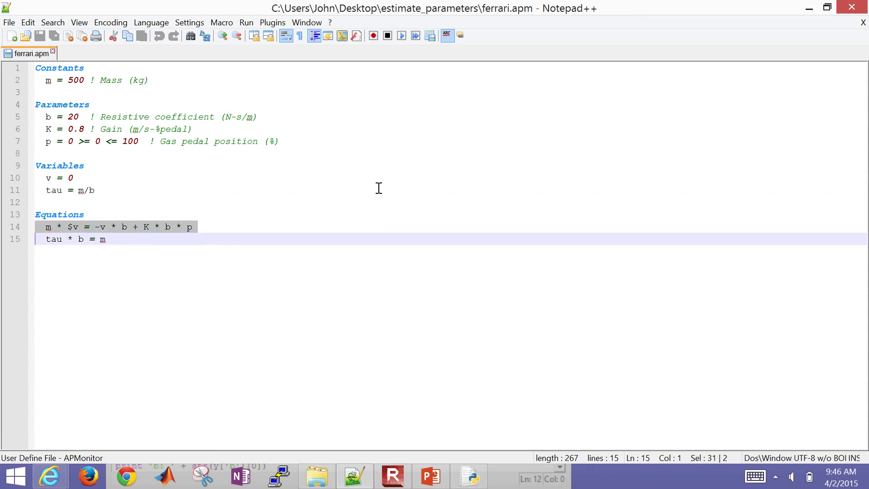
pyautogui.hotkey('shift', 'End')
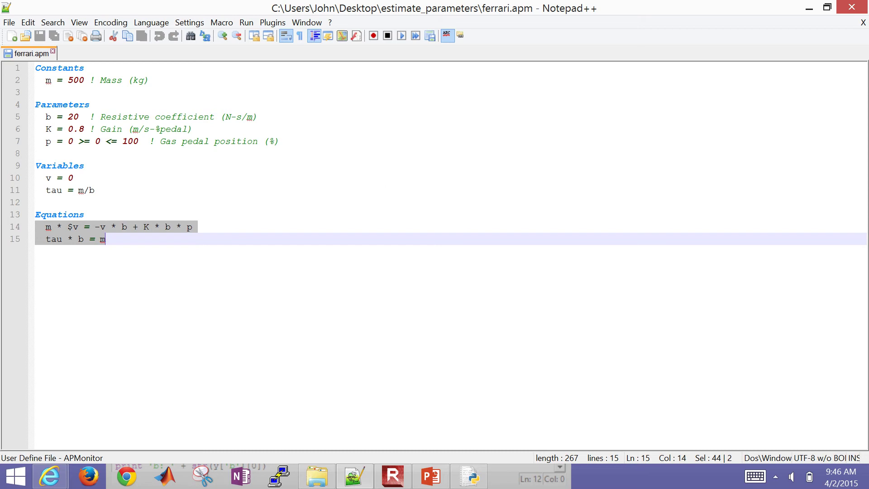
# - Close ferrari.apm, locate the csv_load line in est_python.py, and open ferrari.csv in Excel
pyautogui.hotkey('ctrl', 'w')
pyautogui.hotkey('alt', 'F4')
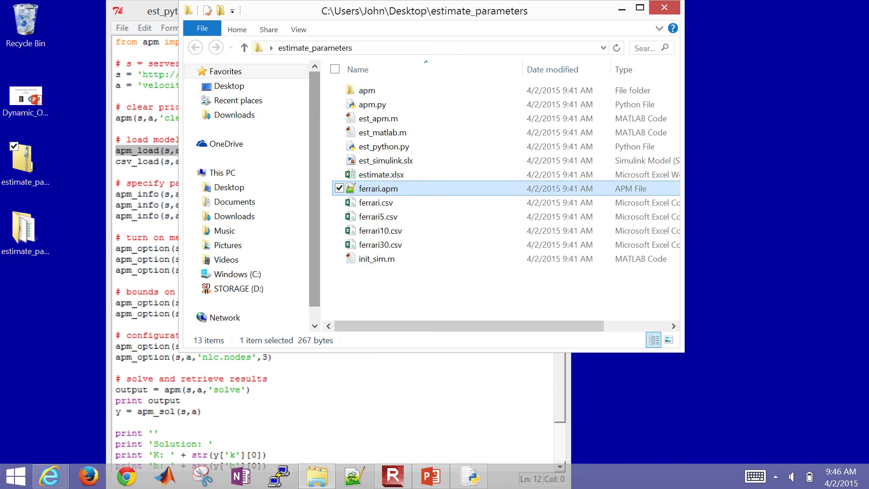
pyautogui.hotkey('alt', 'Tab')
pyautogui.click(212, 161)
pyautogui.click(614, 292)
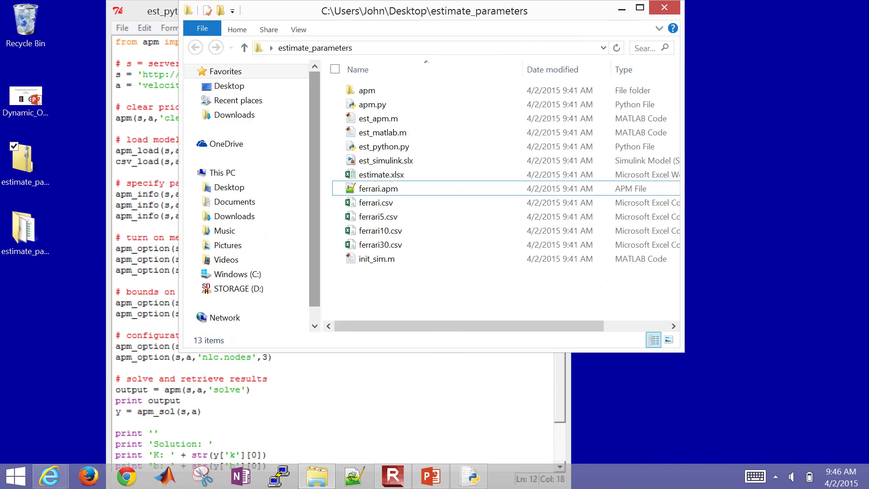
pyautogui.click(375, 203)
pyautogui.doubleClick(382, 201)
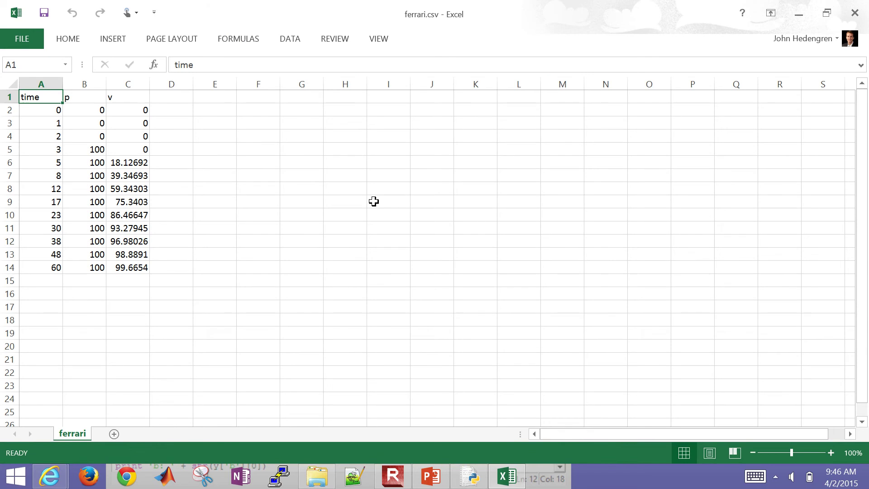
# - Select the time, p and v data columns in ferrari.csv to examine them, then close the file
pyautogui.hotkey('shift', 'Down')
pyautogui.hotkey('shift', 'Down')
pyautogui.hotkey('shift', 'Down')
pyautogui.hotkey('shift', 'Down')
pyautogui.hotkey('shift', 'Down')
pyautogui.hotkey('shift', 'Down')
pyautogui.hotkey('shift', 'Down')
pyautogui.hotkey('shift', 'Down')
pyautogui.hotkey('shift', 'Down')
pyautogui.hotkey('shift', 'Down')
pyautogui.hotkey('shift', 'Down')
pyautogui.hotkey('shift', 'Down')
pyautogui.hotkey('shift', 'Down')
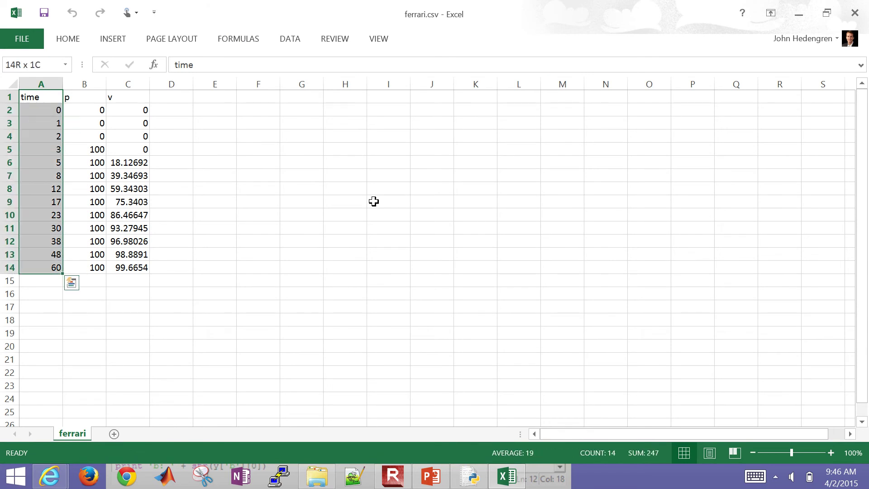
pyautogui.hotkey('shift', 'Right')
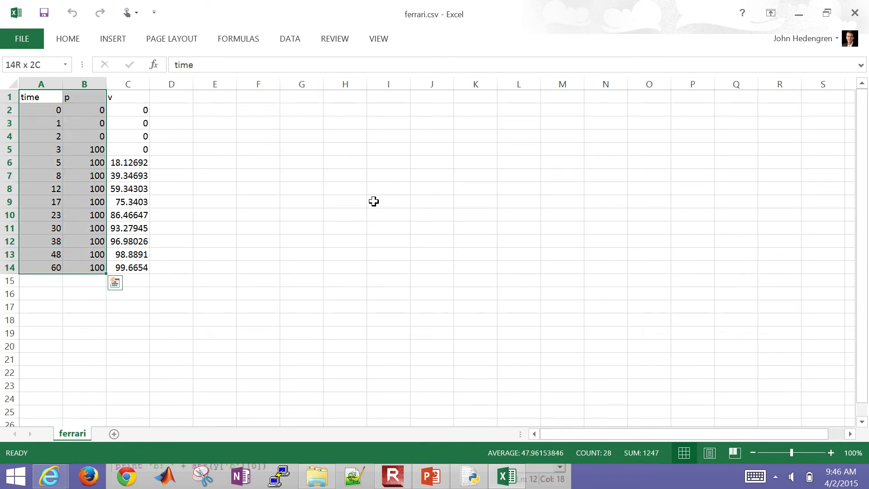
pyautogui.hotkey('shift', 'Right')
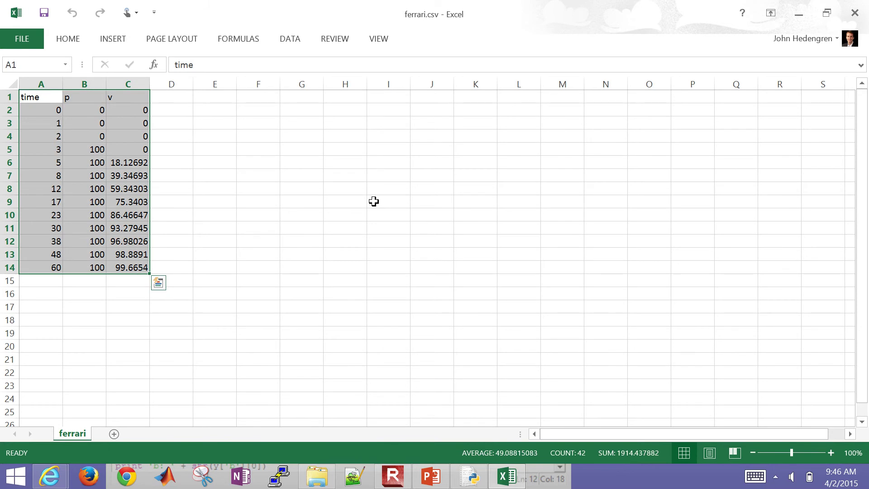
pyautogui.click(171, 320)
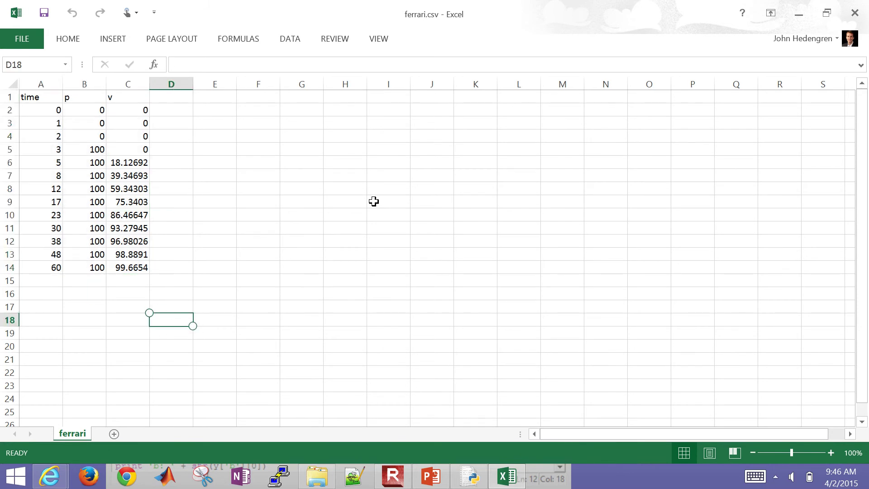
pyautogui.hotkey('alt', 'F4')
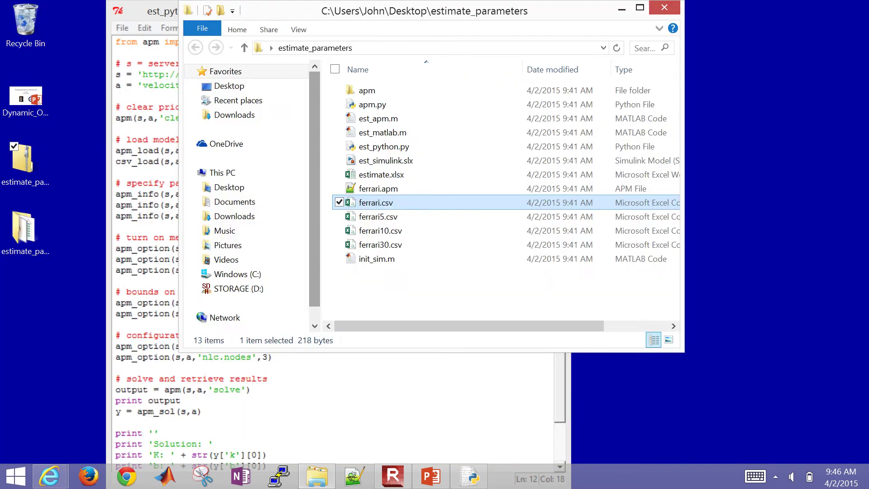
# - Open ferrari.csv in Notepad++, examine its comma-separated rows, and close the editor
pyautogui.rightClick(383, 199)
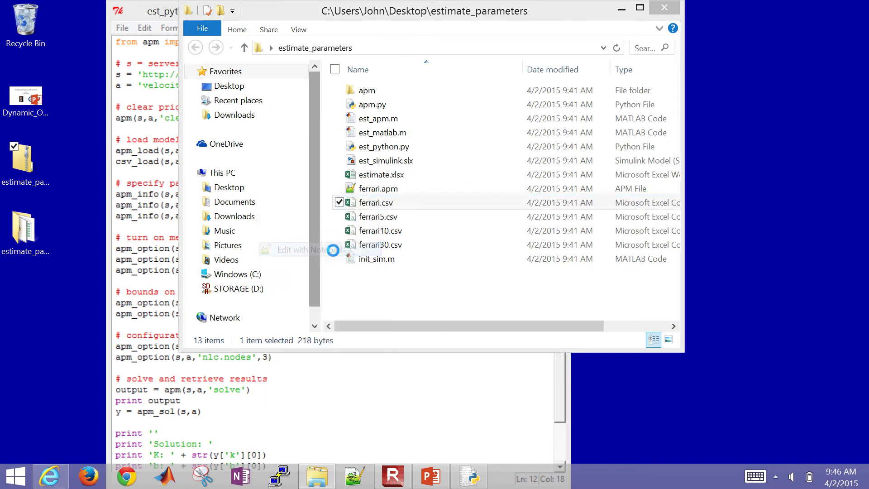
pyautogui.click(315, 249)
pyautogui.press('Down')
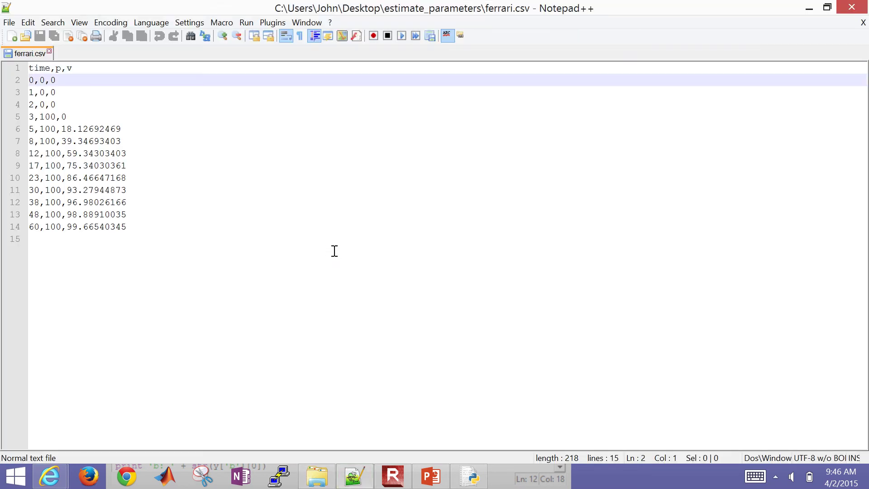
pyautogui.press('Down')
pyautogui.press('Down')
pyautogui.press('Up')
pyautogui.press('Up')
pyautogui.click(862, 22)
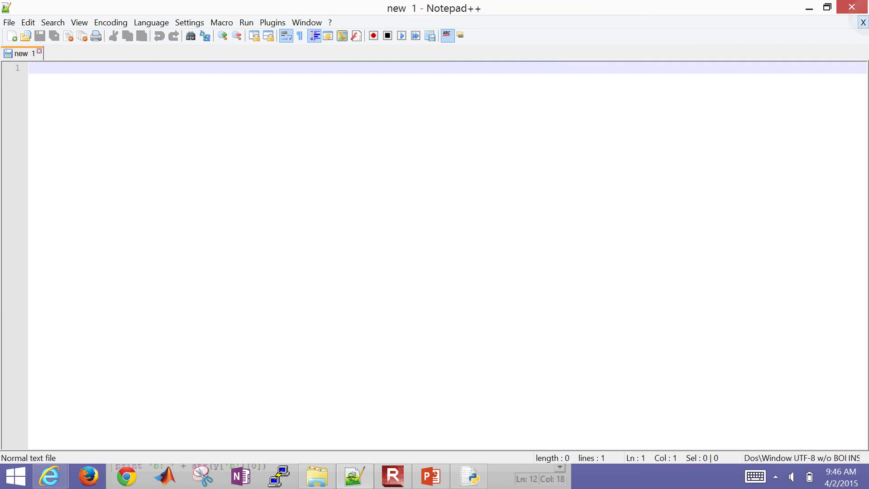
pyautogui.click(852, 10)
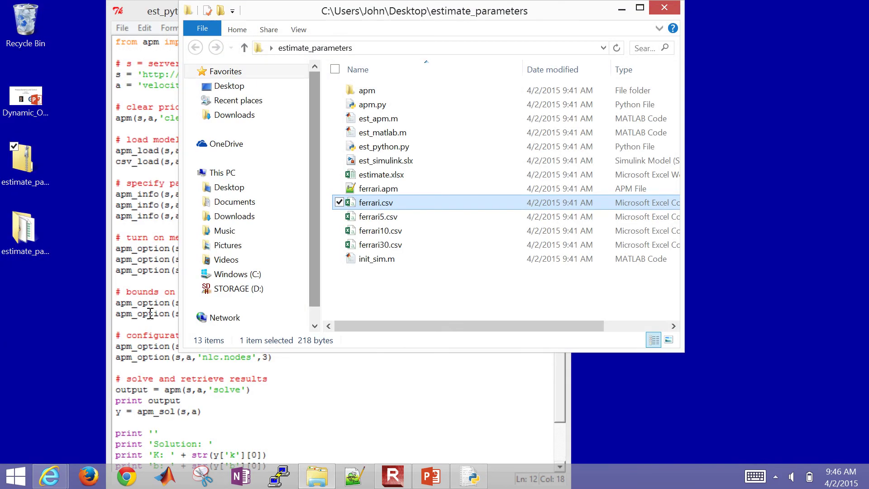
# - Return to est_python.py and highlight the two apm_info lines that declare K and b as FV
pyautogui.click(150, 314)
pyautogui.press('Up')
pyautogui.press('Up')
pyautogui.press('Up')
pyautogui.press('Up')
pyautogui.press('Up')
pyautogui.press('Up')
pyautogui.press('Up')
pyautogui.press('Up')
pyautogui.press('Up')
pyautogui.press('Up')
pyautogui.press('Up')
pyautogui.press('Up')
pyautogui.press('Up')
pyautogui.press('Down')
pyautogui.press('Down')
pyautogui.hotkey('shift', 'Down')
pyautogui.hotkey('shift', 'Down')
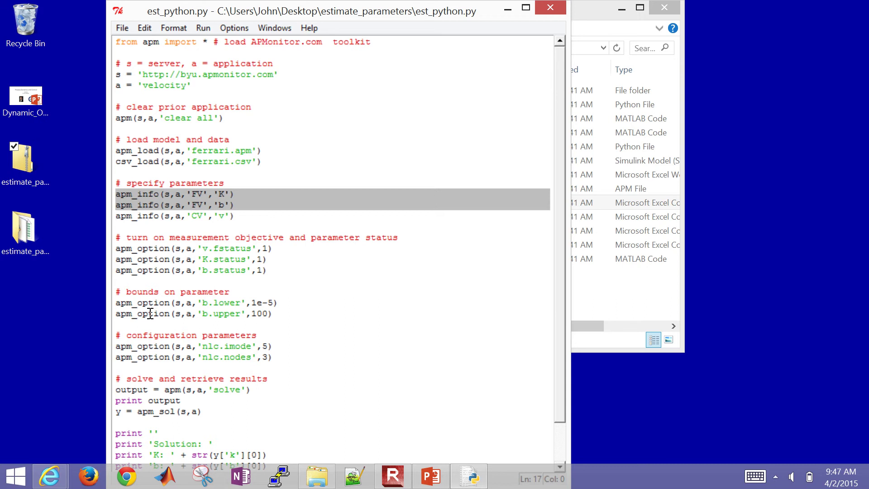
# - Review the FV declarations again and highlight the apm_info line that declares v as CV
pyautogui.press('Down')
pyautogui.press('Up')
pyautogui.press('Up')
pyautogui.press('Up')
pyautogui.hotkey('shift', 'Down')
pyautogui.hotkey('shift', 'Down')
pyautogui.press('Down')
pyautogui.press('Up')
pyautogui.hotkey('shift', 'Down')
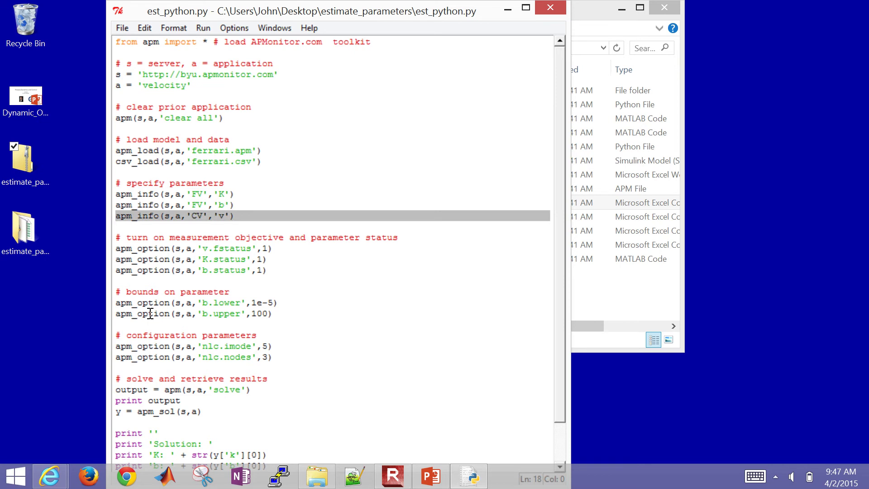
# - Highlight the apm_option line that turns on the measurement objective v.fstatus
pyautogui.press('Down')
pyautogui.press('Down')
pyautogui.hotkey('shift', 'Down')
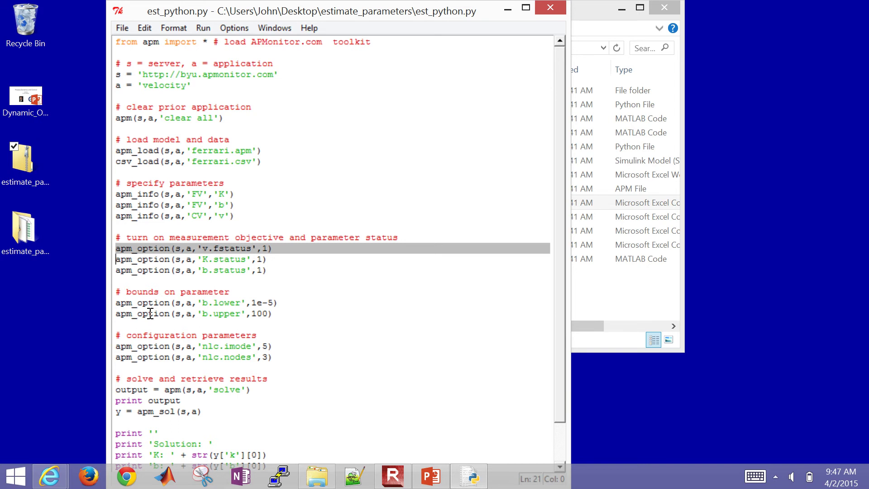
# - Highlight the apm_option lines that turn on K.status and b.status
pyautogui.press('Down')
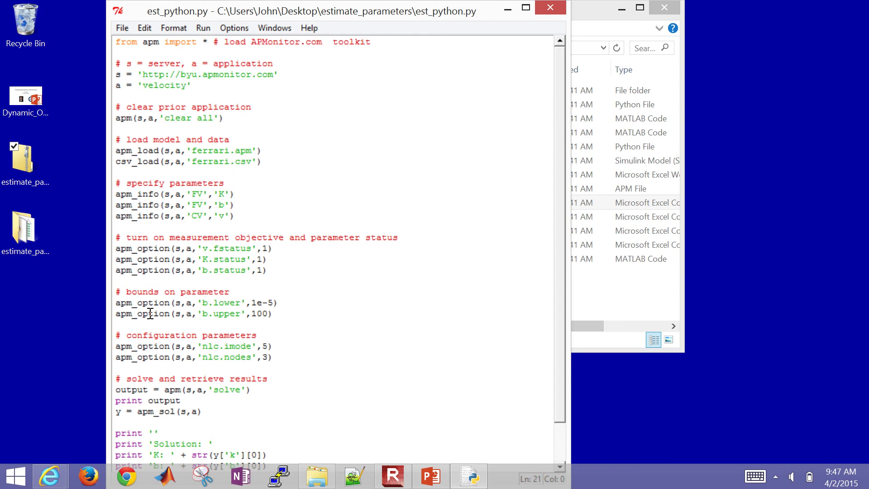
pyautogui.hotkey('shift', 'Down')
pyautogui.hotkey('shift', 'Down')
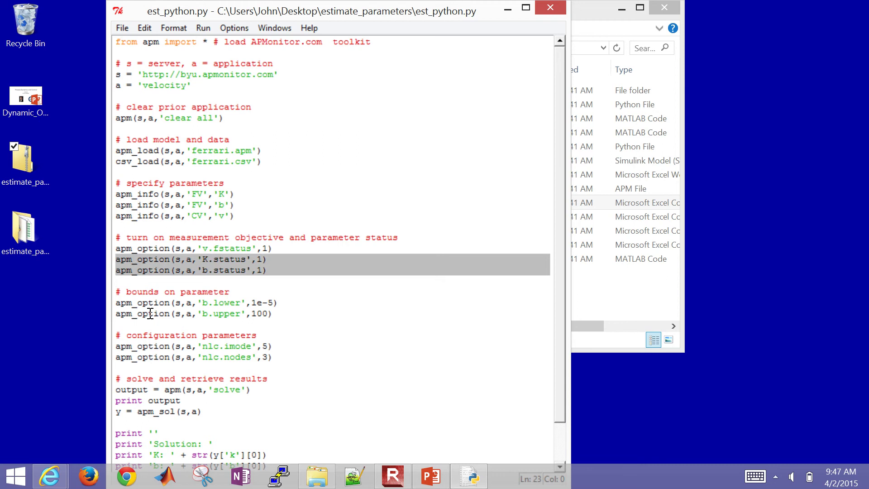
# - Highlight the apm_option lines that set the lower and upper bounds of parameter b
pyautogui.press('Down')
pyautogui.press('Down')
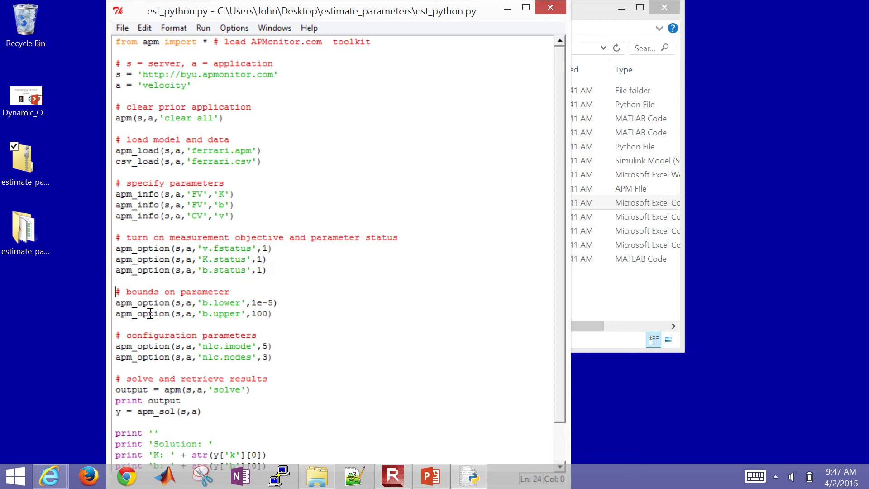
pyautogui.hotkey('shift', 'Down')
pyautogui.hotkey('shift', 'Down')
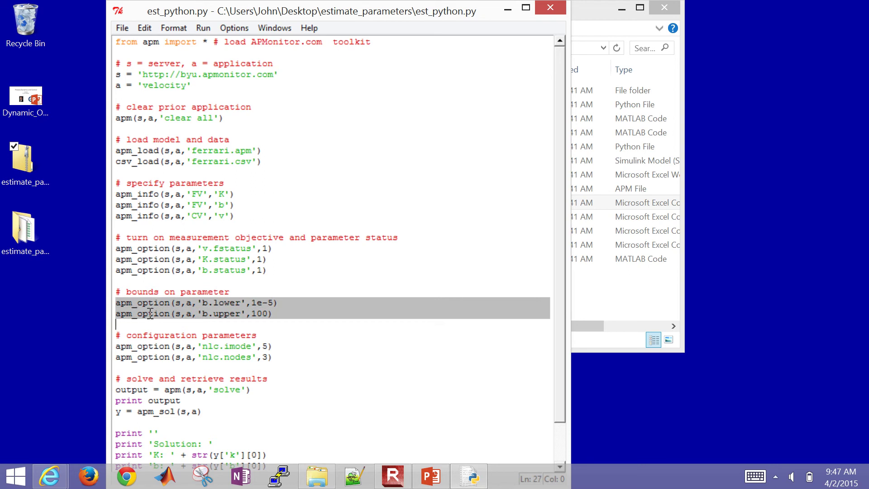
# - Highlight the apm_option lines that set nlc.imode to 5 and nlc.nodes to 3, one after the other
pyautogui.press('Down')
pyautogui.press('Down')
pyautogui.hotkey('shift', 'Down')
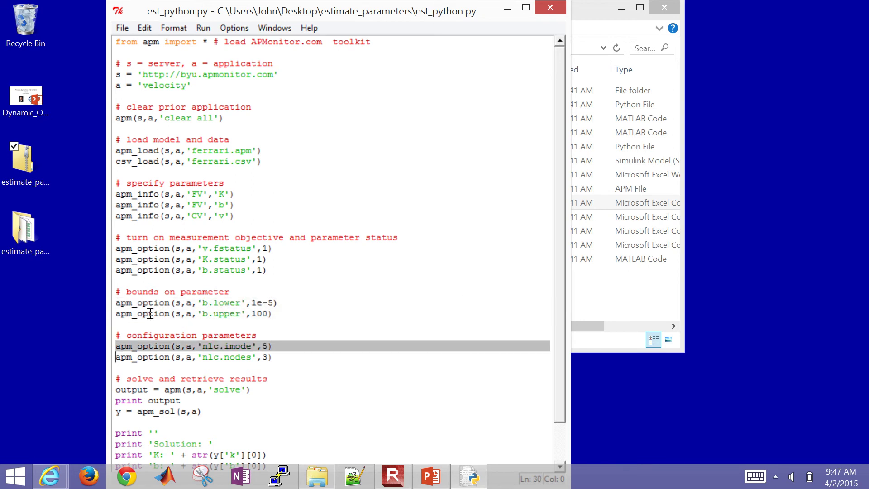
pyautogui.press('Down')
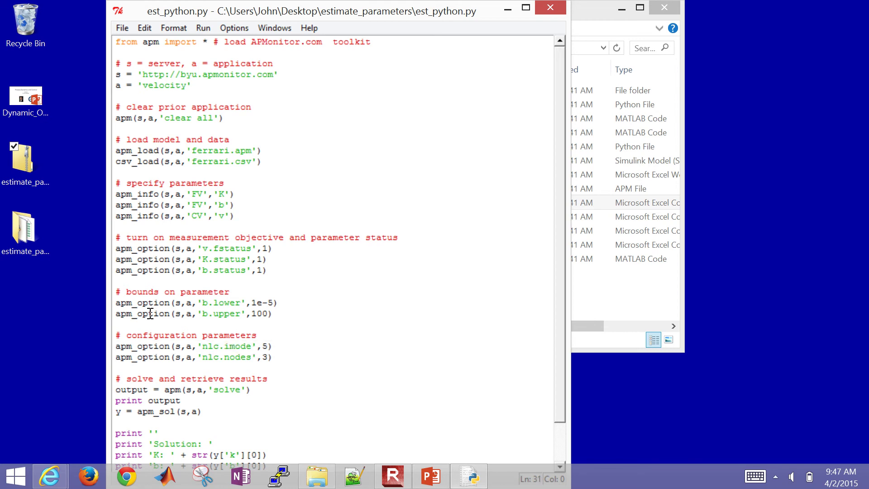
pyautogui.hotkey('shift', 'Down')
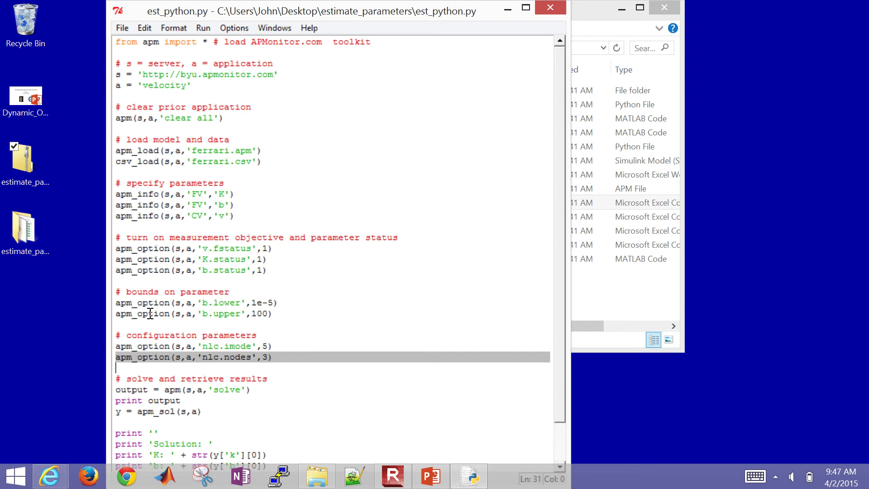
# - Highlight the lines that solve the application, print the output and retrieve the solution with apm_sol
pyautogui.press('Down')
pyautogui.press('Down')
pyautogui.hotkey('shift', 'Down')
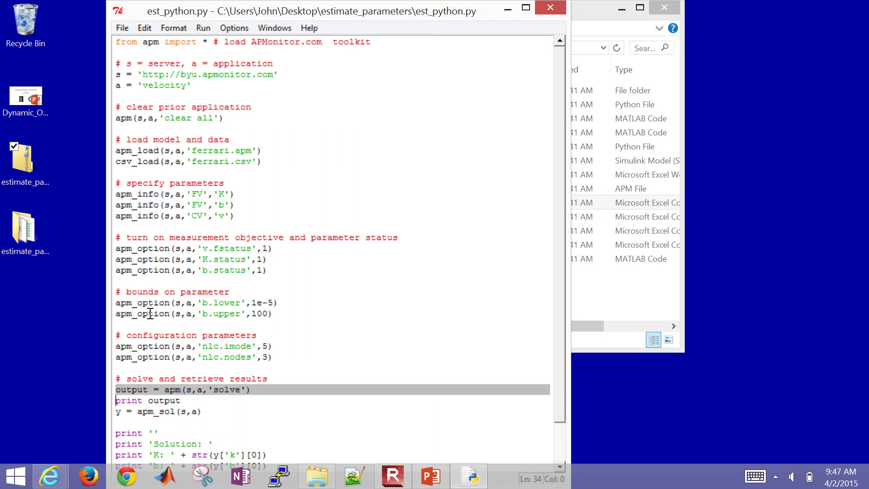
pyautogui.press('Down')
pyautogui.hotkey('shift', 'Down')
pyautogui.press('Down')
pyautogui.hotkey('shift', 'Down')
pyautogui.hotkey('shift', 'Up')
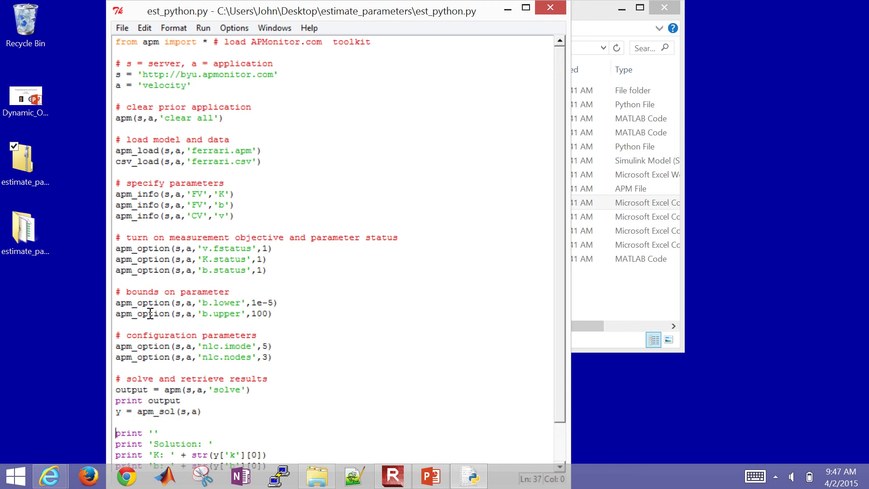
# - Highlight the block of print statements that report the solution values of K and b
pyautogui.press('Down')
pyautogui.hotkey('shift', 'Down')
pyautogui.hotkey('shift', 'Down')
pyautogui.hotkey('shift', 'Down')
pyautogui.hotkey('shift', 'Down')
pyautogui.hotkey('shift', 'Down')
pyautogui.hotkey('shift', 'Up')
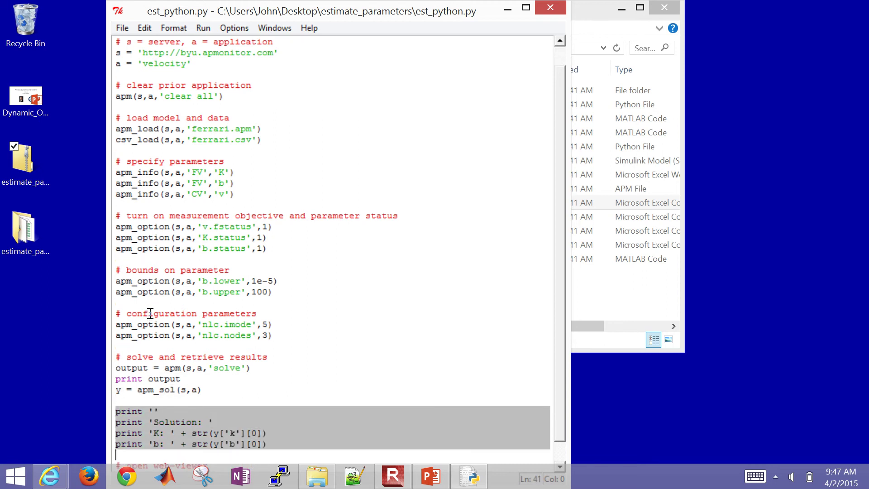
# - Highlight the closing apm_web line and its comment about opening the web-viewer
pyautogui.press('Down')
pyautogui.press('Down')
pyautogui.press('Down')
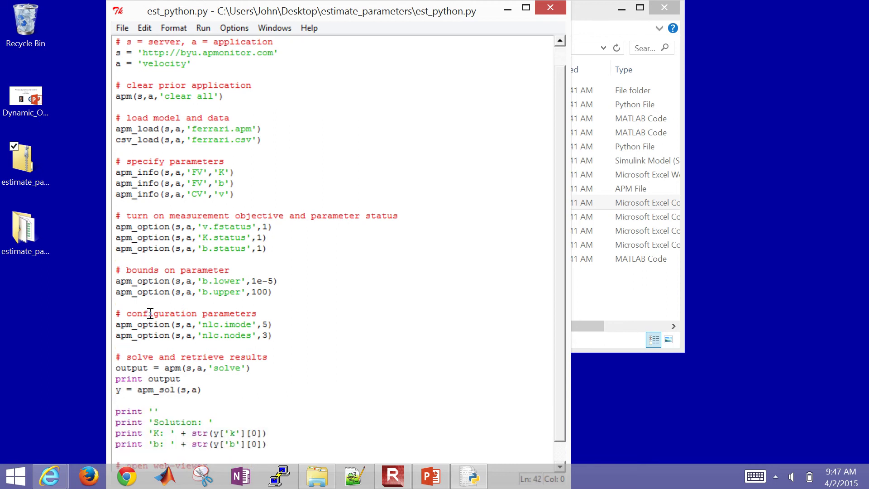
pyautogui.hotkey('shift', 'Up')
pyautogui.hotkey('shift', 'Up')
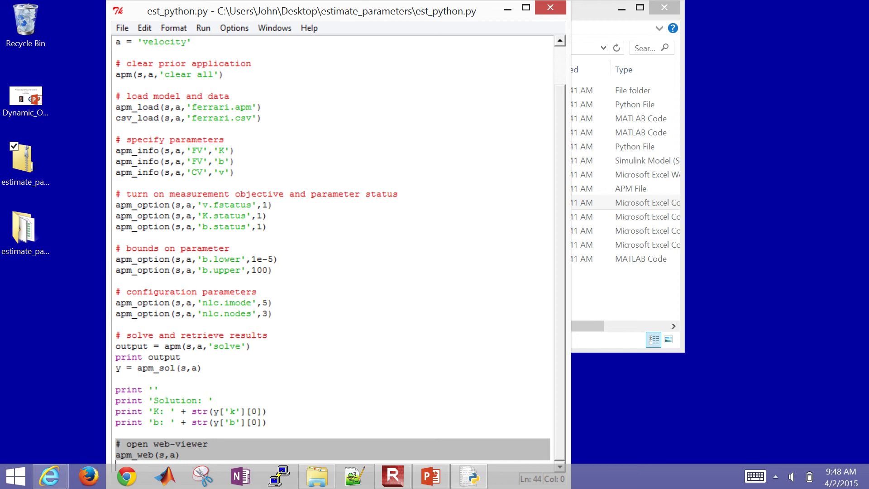
# - Run the est_python.py module and display the trend plot of CV v in the web viewer
pyautogui.click(203, 28)
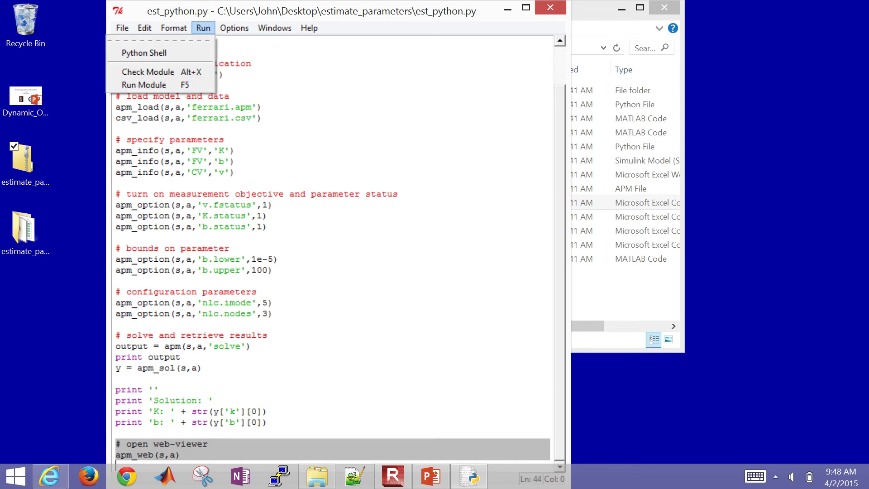
pyautogui.click(167, 84)
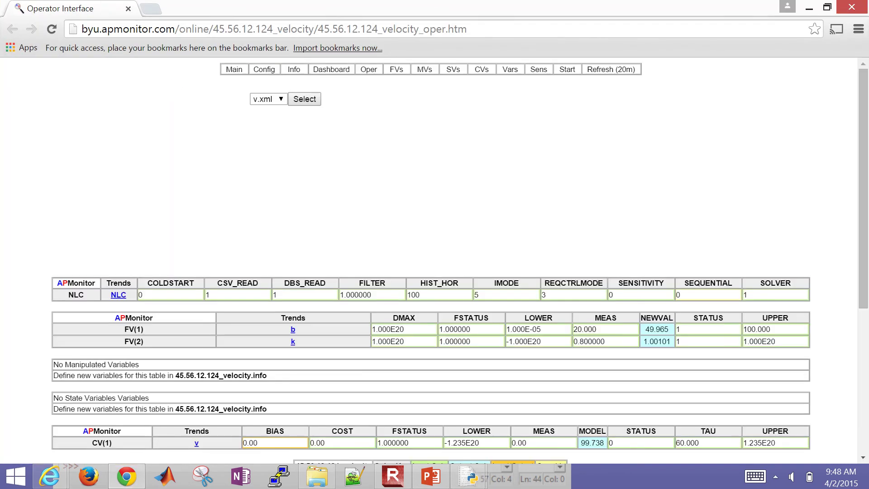
pyautogui.scroll(-2, 431, 261)
pyautogui.click(197, 352)
pyautogui.scroll(2, 431, 260)
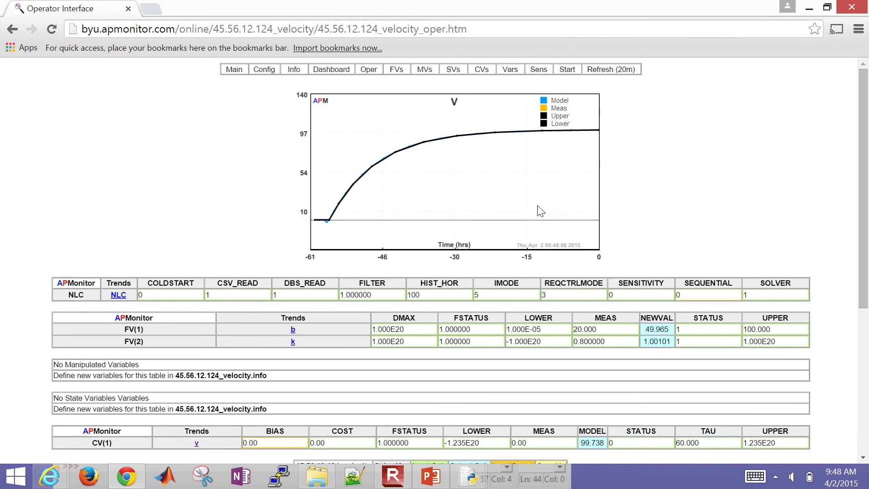
pyautogui.moveTo(383, 158)
# - Close the web viewer and review the estimated K and b at the end of the Python shell output
pyautogui.click(851, 8)
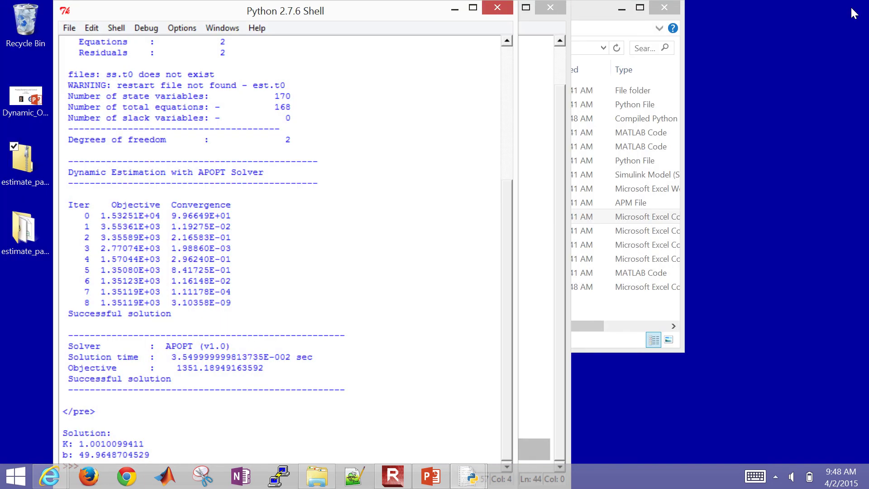
pyautogui.click(105, 454)
pyautogui.press('Up')
pyautogui.press('Up')
pyautogui.press('Down')
pyautogui.press('Down')
# - Leave the Python windows and open est_matlab.m from the estimate_parameters folder in the MATLAB editor
pyautogui.hotkey('alt', 'Tab')
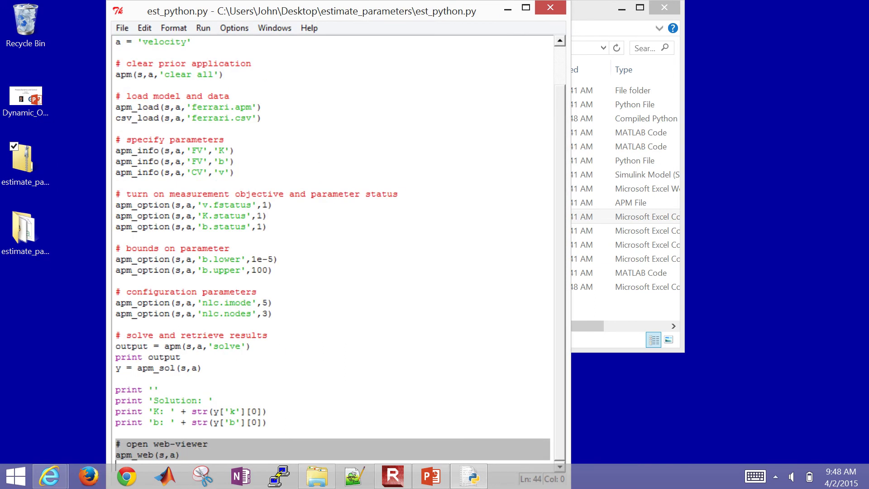
pyautogui.click(397, 313)
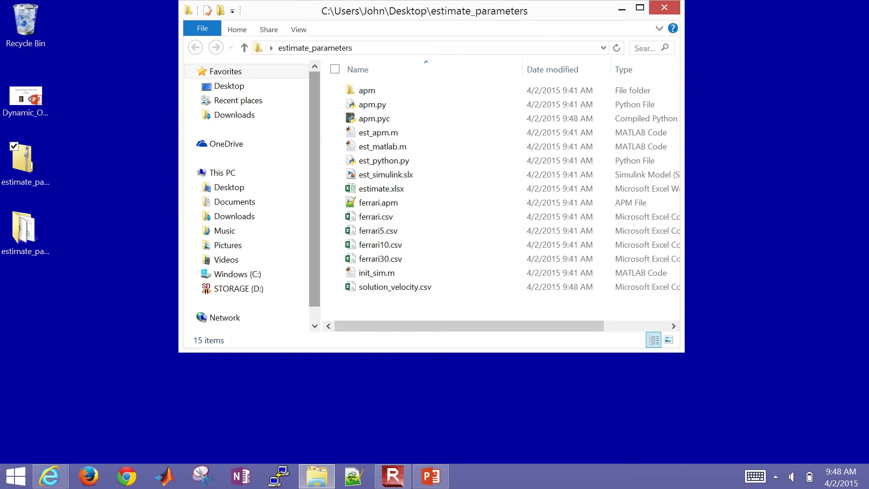
pyautogui.click(383, 147)
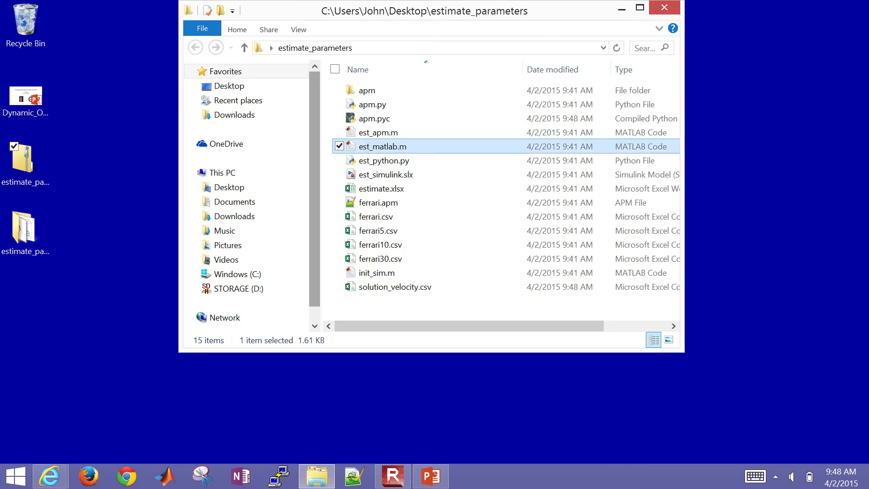
pyautogui.doubleClick(396, 149)
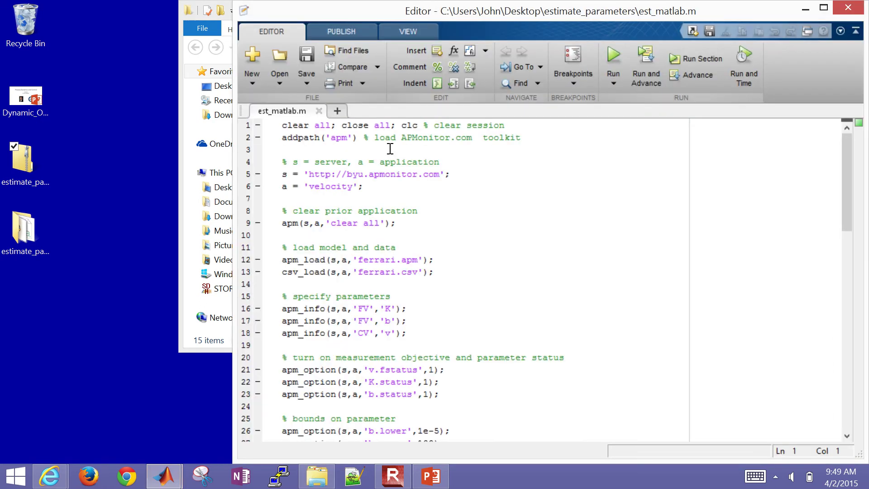
# - Highlight the session-clearing line and the addpath('apm') line at the start of est_matlab.m
pyautogui.click(293, 133)
pyautogui.hotkey('ctrl', 'Home')
pyautogui.hotkey('shift', 'Down')
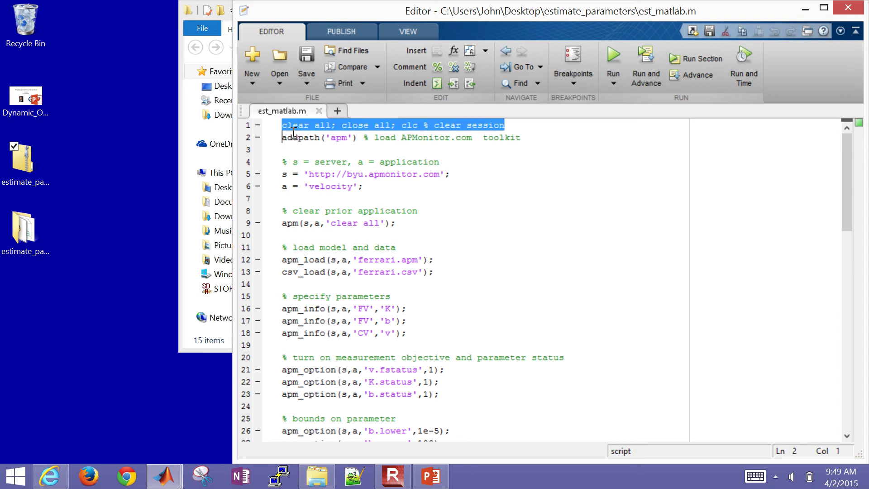
pyautogui.press('Down')
pyautogui.press('Up')
pyautogui.hotkey('shift', 'Down')
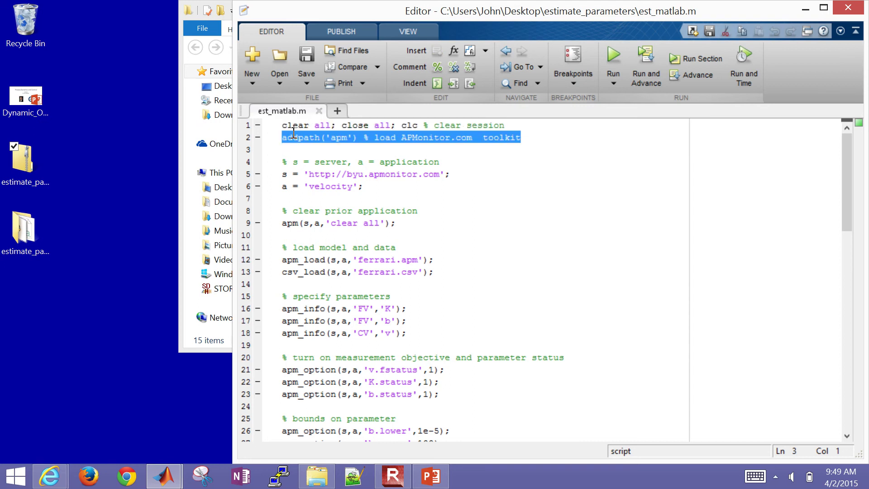
# - Examine the toolkit files inside the apm folder, minimize the folder window and bring the MATLAB editor back into view
pyautogui.moveTo(463, 1); pyautogui.dragTo(463, 261)
pyautogui.click(276, 11)
pyautogui.doubleClick(367, 91)
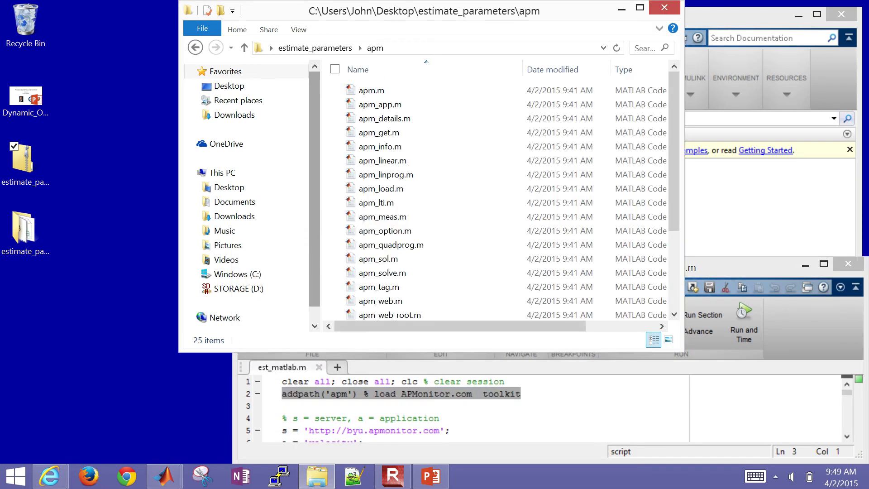
pyautogui.press('BackSpace')
pyautogui.click(622, 9)
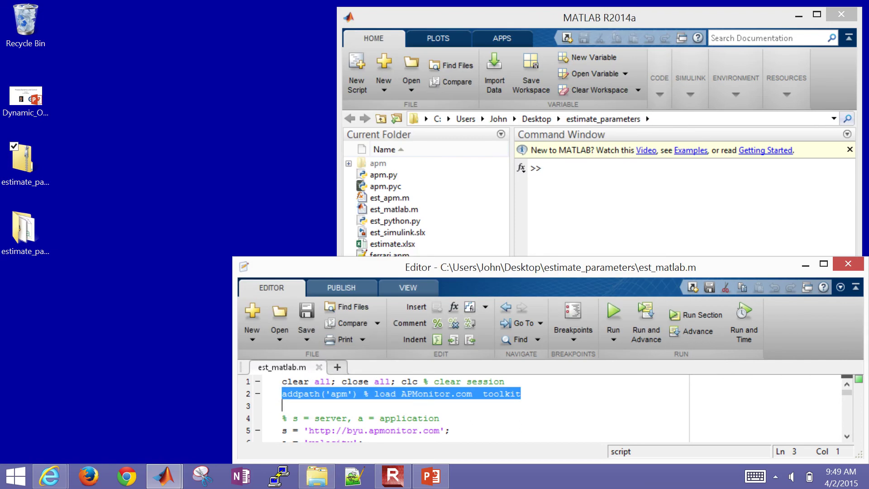
pyautogui.moveTo(520, 257); pyautogui.dragTo(435, 53)
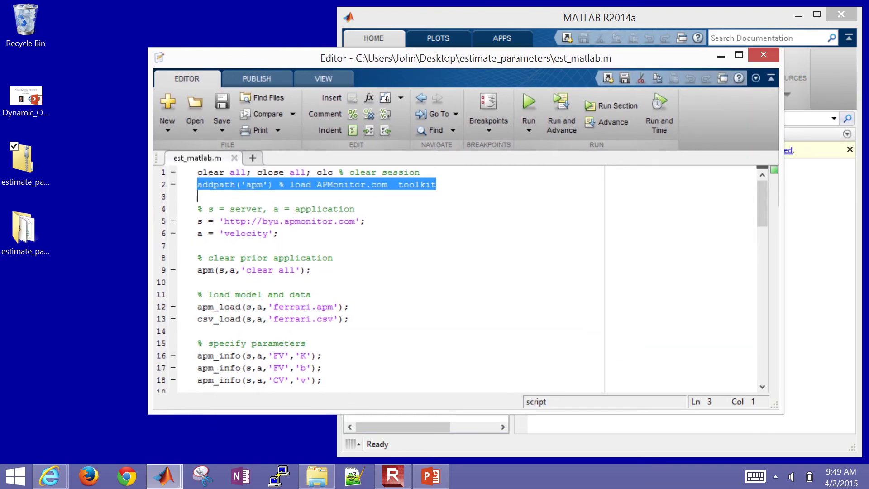
# - Highlight the lines that define the server s and the application name a
pyautogui.press('Down')
pyautogui.press('Down')
pyautogui.hotkey('shift', 'Down')
pyautogui.hotkey('shift', 'Down')
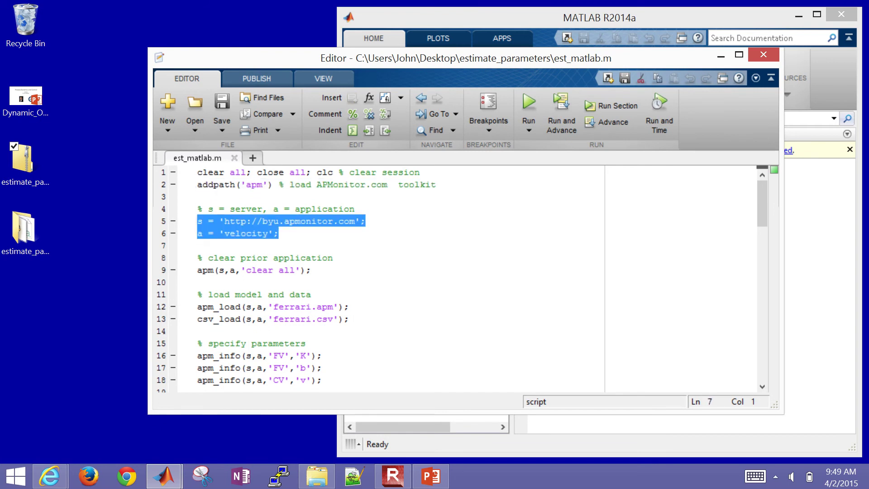
# - Highlight the apm line that clears the prior application with 'clear all'
pyautogui.press('Up')
pyautogui.press('Down')
pyautogui.press('Down')
pyautogui.press('Up')
pyautogui.hotkey('shift', 'Down')
pyautogui.press('Down')
pyautogui.press('Up')
pyautogui.hotkey('shift', 'Down')
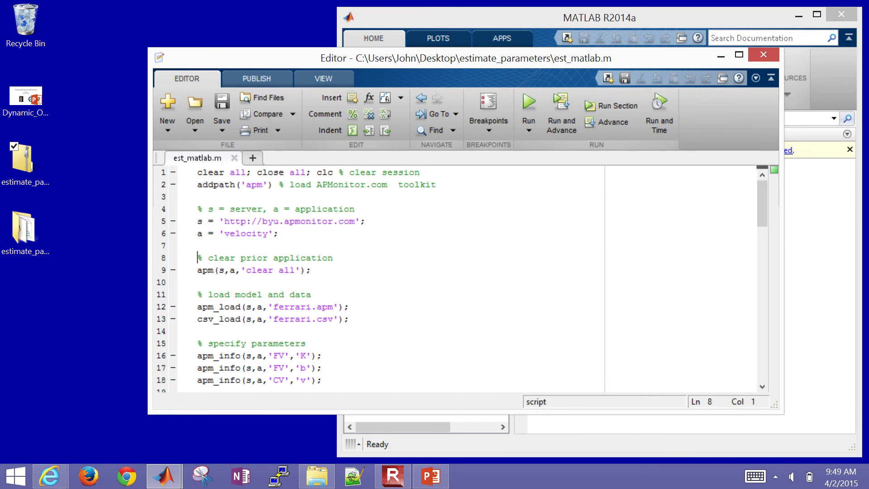
pyautogui.hotkey('shift', 'Down')
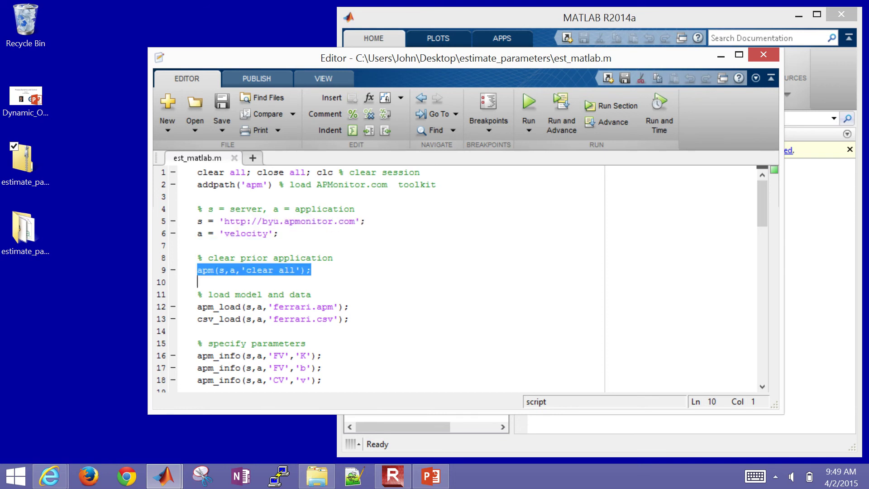
# - Maximize the editor and highlight the lines that load ferrari.apm and ferrari.csv
pyautogui.press('super+Up')
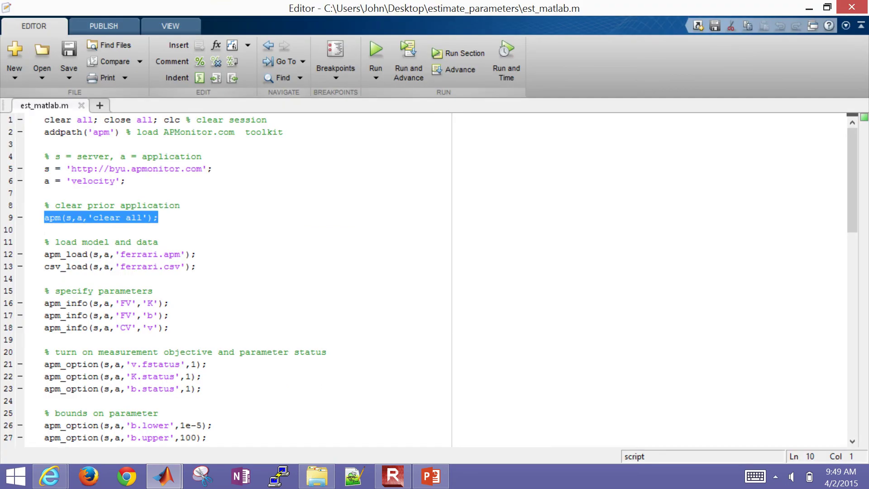
pyautogui.press('Down')
pyautogui.press('Down')
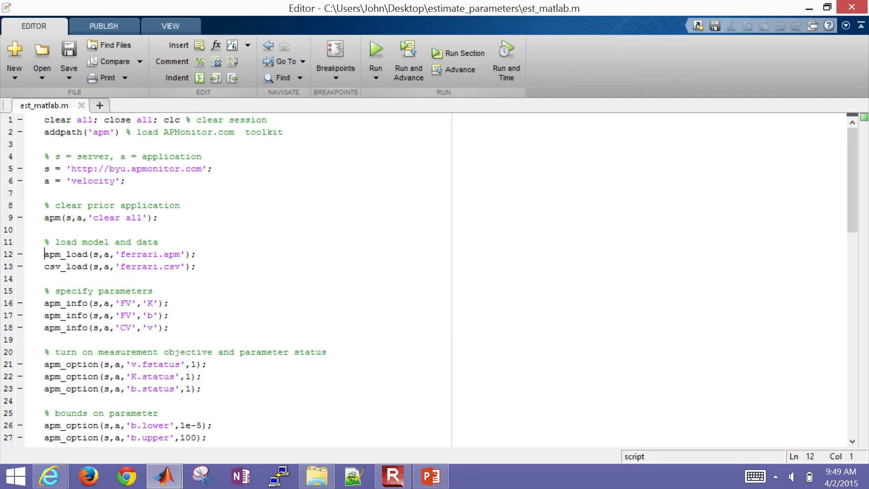
pyautogui.hotkey('shift', 'Down')
pyautogui.press('Down')
pyautogui.hotkey('shift', 'Up')
pyautogui.hotkey('shift', 'Up')
# - Highlight the apm_info lines that declare K and b as FVs, followed by the line that declares v as CV
pyautogui.press('Down')
pyautogui.press('Down')
pyautogui.press('Down')
pyautogui.press('Down')
pyautogui.hotkey('shift', 'Down')
pyautogui.hotkey('shift', 'Down')
pyautogui.press('Right')
pyautogui.hotkey('shift', 'Down')
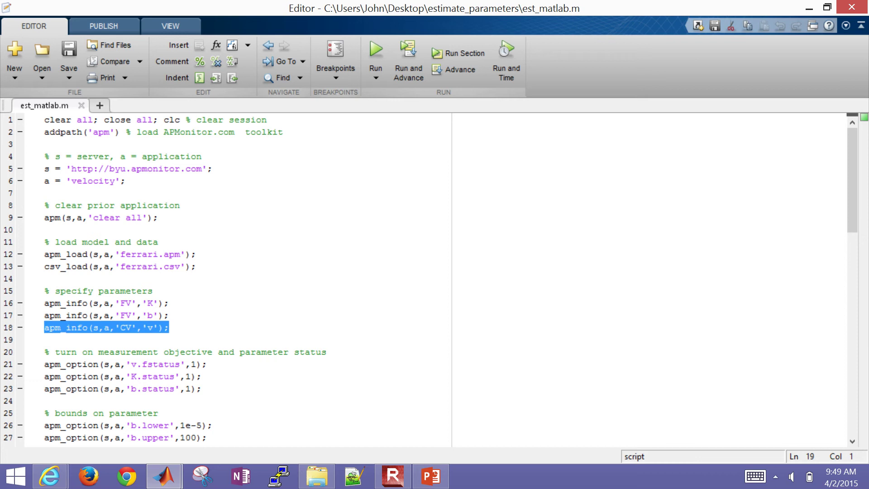
# - Highlight the v.fstatus option line, followed by the K.status and b.status lines
pyautogui.press('Down')
pyautogui.press('Down')
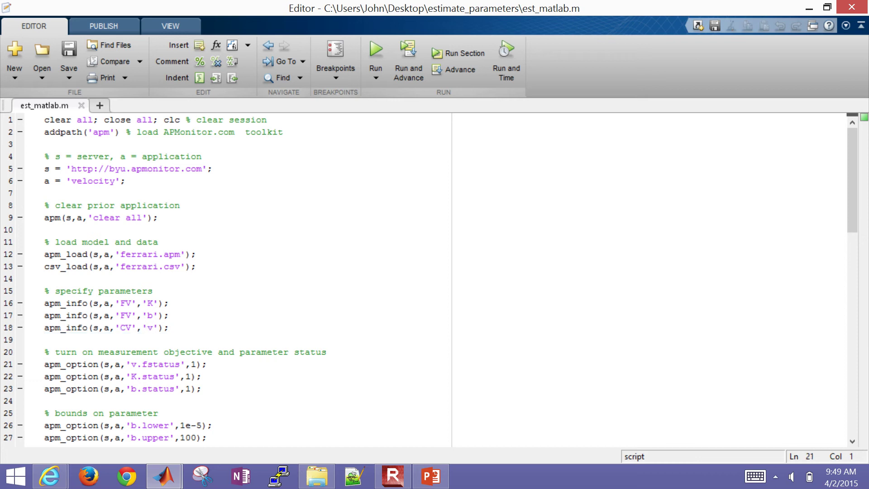
pyautogui.hotkey('shift', 'Down')
pyautogui.press('Down')
pyautogui.press('Up')
pyautogui.hotkey('shift', 'Down')
pyautogui.hotkey('shift', 'Down')
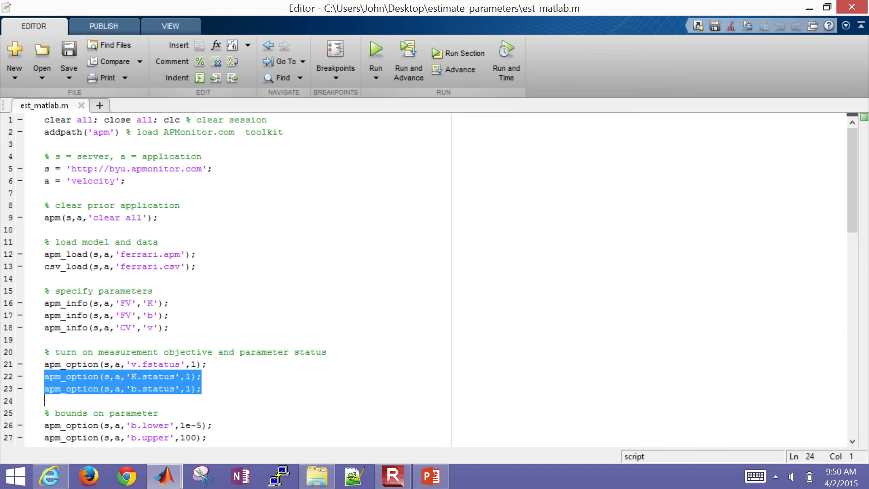
# - Move past the bounds on b and highlight the nlc.imode and nlc.nodes configuration lines
pyautogui.press('Down')
pyautogui.press('Down')
pyautogui.press('Down')
pyautogui.press('Down')
pyautogui.press('Down')
pyautogui.press('Down')
pyautogui.press('Down')
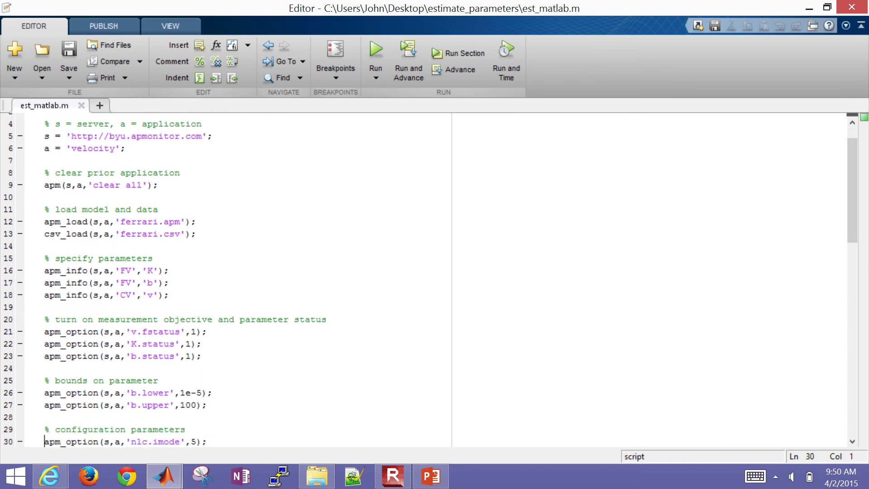
pyautogui.press('Down')
pyautogui.press('Down')
pyautogui.press('Down')
pyautogui.press('Down')
pyautogui.press('Down')
pyautogui.press('Down')
pyautogui.press('Down')
pyautogui.press('Down')
pyautogui.press('Down')
pyautogui.press('Up')
pyautogui.press('Up')
pyautogui.press('Up')
pyautogui.press('Up')
pyautogui.press('Up')
pyautogui.press('Up')
pyautogui.press('Up')
pyautogui.press('Up')
pyautogui.press('Up')
pyautogui.press('Up')
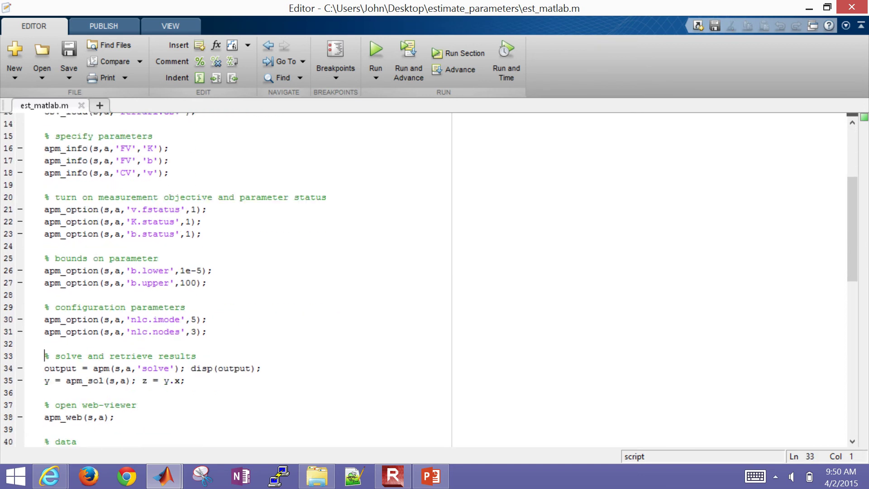
pyautogui.hotkey('shift', 'Down')
pyautogui.press('Down')
pyautogui.press('Up')
pyautogui.hotkey('shift', 'Down')
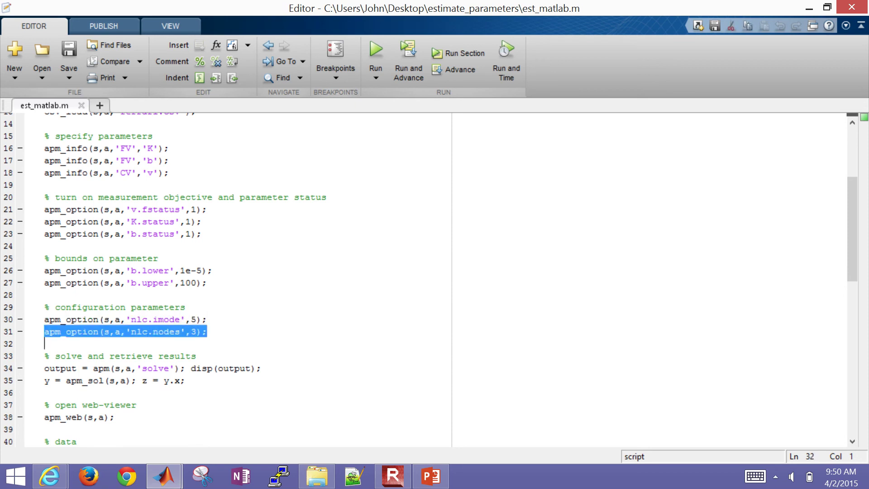
# - Highlight the line that solves and displays the output, followed by the apm_sol line that retrieves the results
pyautogui.press('Down')
pyautogui.press('Down')
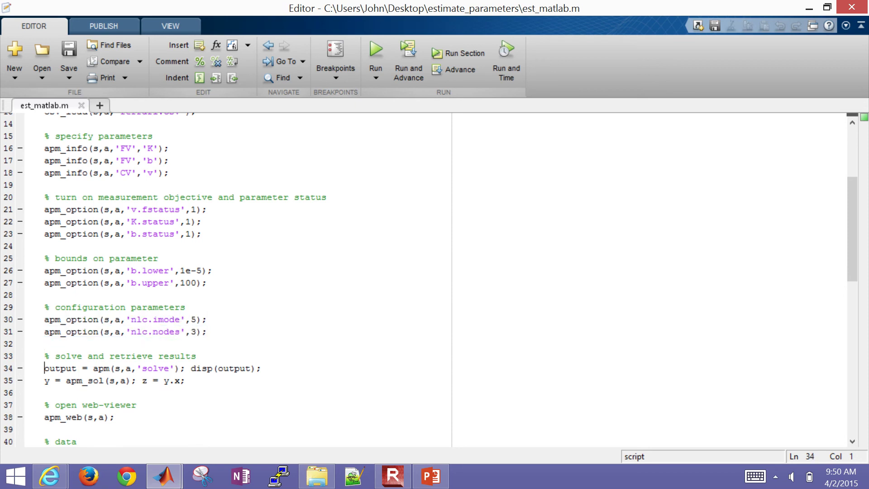
pyautogui.hotkey('shift', 'Down')
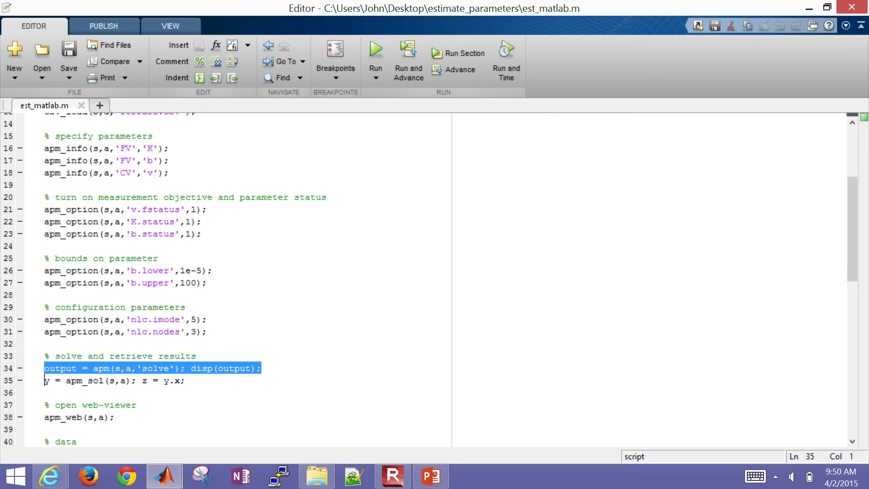
pyautogui.press('Down')
pyautogui.press('Up')
pyautogui.hotkey('shift', 'Down')
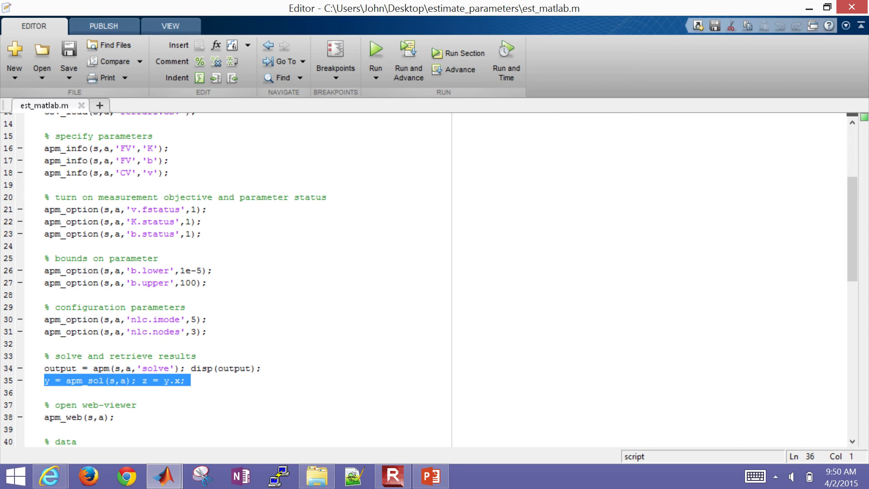
# - Extend the highlight from the apm_sol line through the apm_web line that opens the web-viewer
pyautogui.hotkey('shift', 'Down')
pyautogui.hotkey('shift', 'Down')
pyautogui.hotkey('shift', 'Down')
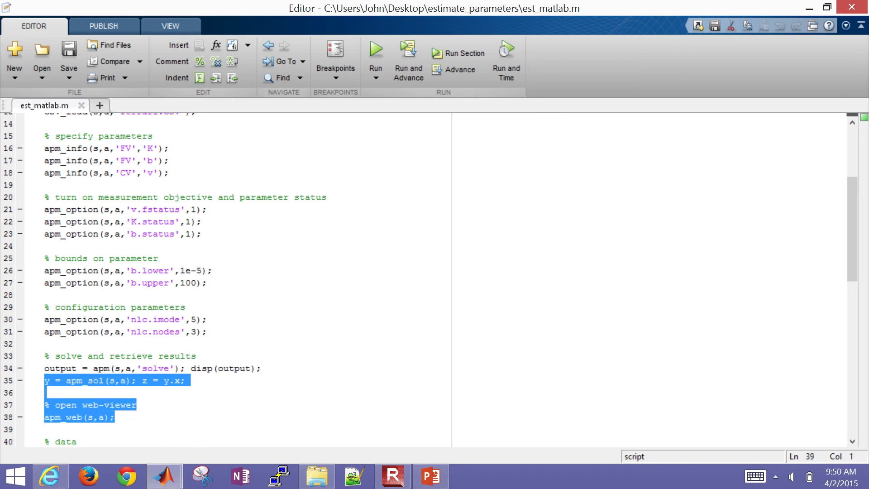
# - Move past the data matrix and highlight the line that plots z.p against z.time in the first subplot
pyautogui.press('Down')
pyautogui.press('Down')
pyautogui.press('Down')
pyautogui.press('Down')
pyautogui.press('Down')
pyautogui.press('Down')
pyautogui.press('Down')
pyautogui.press('Down')
pyautogui.press('Down')
pyautogui.press('Down')
pyautogui.press('Down')
pyautogui.press('Down')
pyautogui.press('Down')
pyautogui.press('Down')
pyautogui.press('Down')
pyautogui.press('Down')
pyautogui.press('Down')
pyautogui.press('Down')
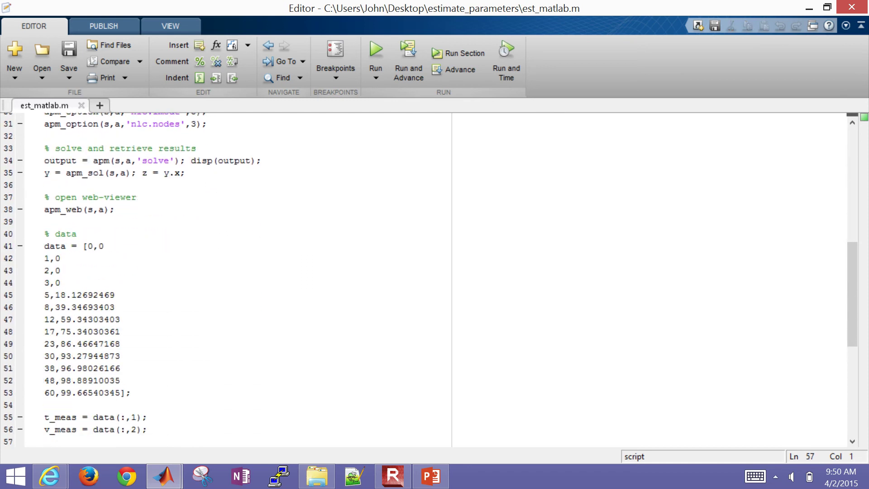
pyautogui.press('Up')
pyautogui.press('Down')
pyautogui.press('Down')
pyautogui.press('Down')
pyautogui.press('Down')
pyautogui.press('Down')
pyautogui.press('Down')
pyautogui.press('Down')
pyautogui.press('Down')
pyautogui.press('Down')
pyautogui.press('Down')
pyautogui.press('Down')
pyautogui.press('Down')
pyautogui.press('Down')
pyautogui.press('Down')
pyautogui.press('Down')
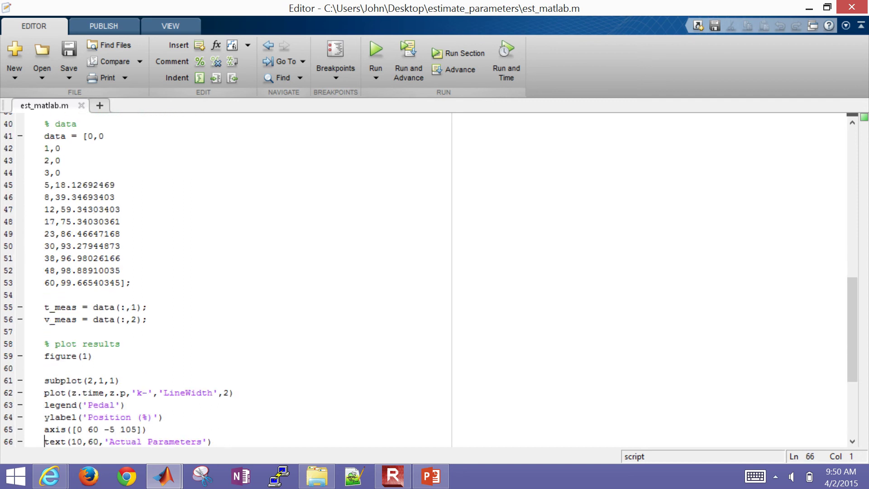
pyautogui.press('Up')
pyautogui.press('Up')
pyautogui.press('Up')
pyautogui.press('Up')
pyautogui.press('Up')
pyautogui.press('Up')
pyautogui.press('Up')
pyautogui.press('Up')
pyautogui.press('Up')
pyautogui.press('Up')
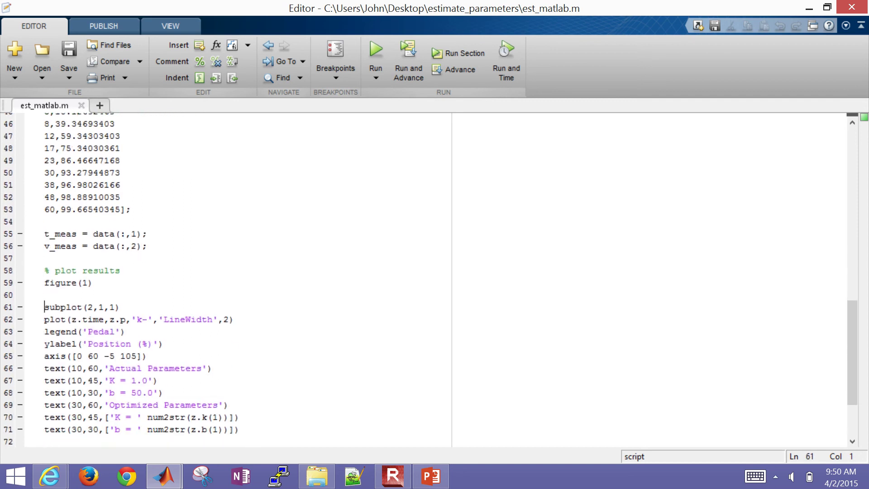
pyautogui.press('Down')
pyautogui.hotkey('shift', 'Down')
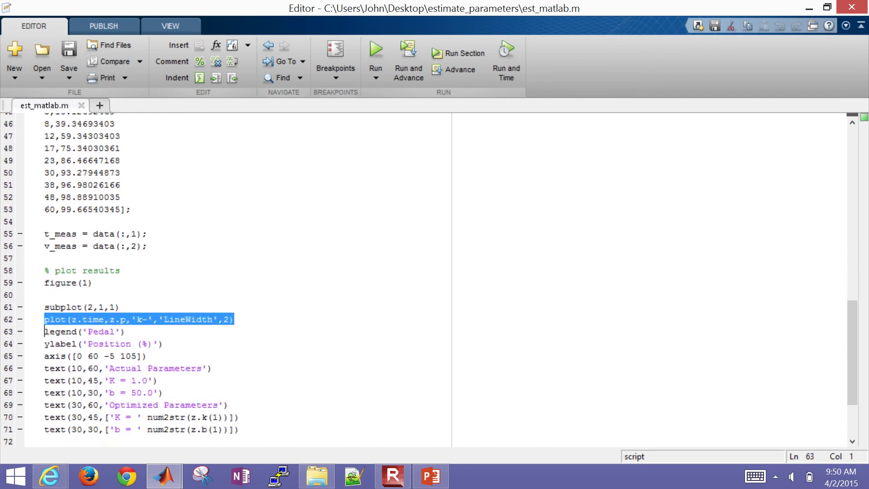
# - Highlight the text lines that label the actual and optimized parameters K and b on the first subplot
pyautogui.press('Down')
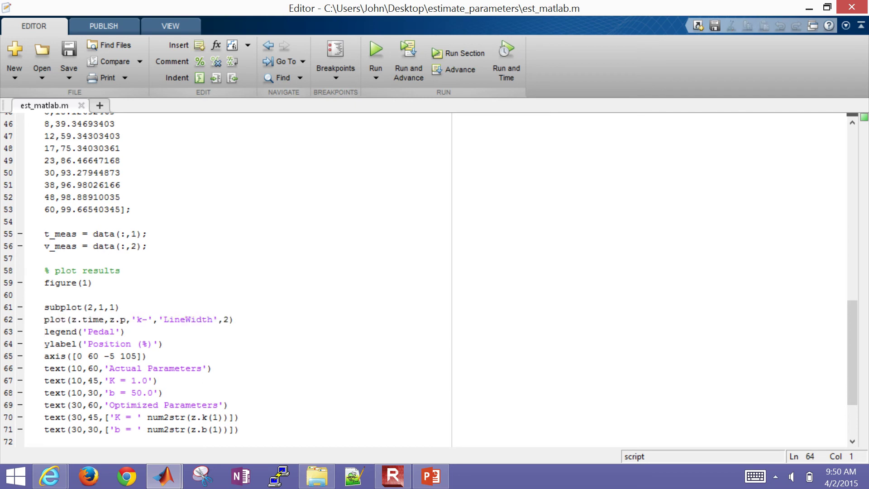
pyautogui.press('Down')
pyautogui.press('Down')
pyautogui.hotkey('shift', 'Down')
pyautogui.hotkey('shift', 'Down')
pyautogui.hotkey('shift', 'Down')
pyautogui.hotkey('shift', 'Down')
pyautogui.hotkey('shift', 'Down')
pyautogui.hotkey('shift', 'Down')
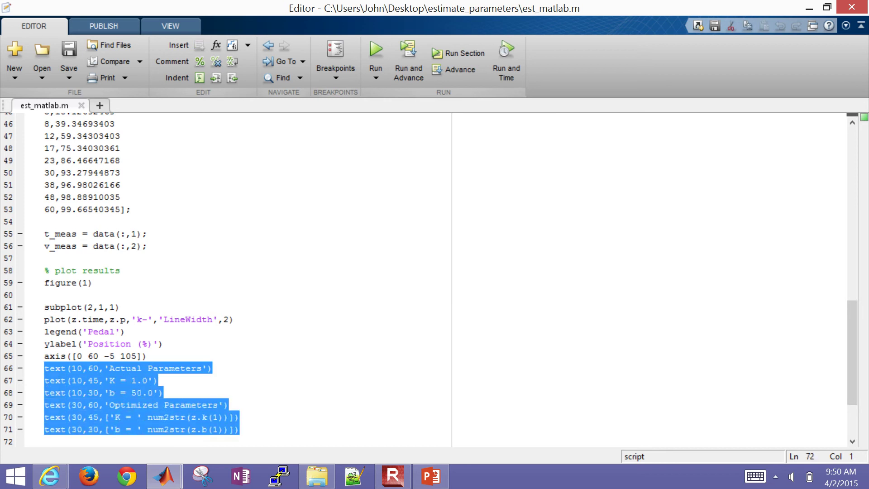
# - Highlight the line in the second subplot that plots v_meas against t_meas
pyautogui.press('Down')
pyautogui.press('Down')
pyautogui.press('Down')
pyautogui.press('Down')
pyautogui.press('Down')
pyautogui.press('Down')
pyautogui.press('Down')
pyautogui.press('Down')
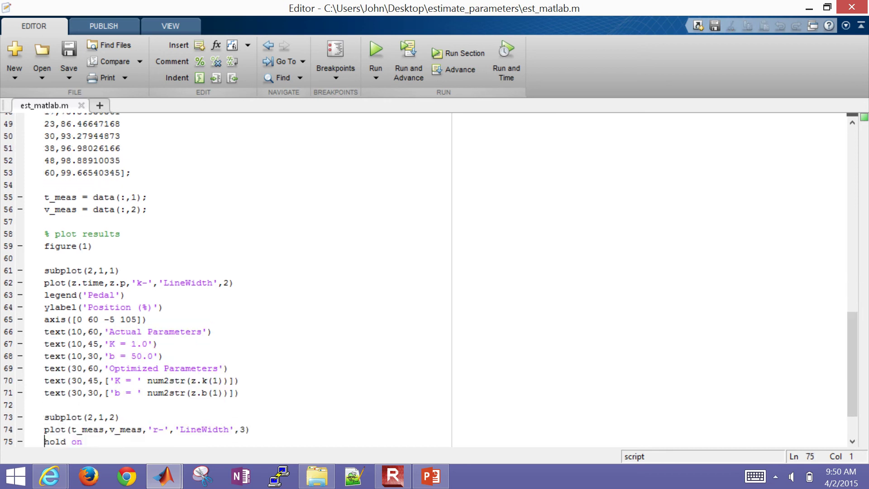
pyautogui.press('Up')
pyautogui.press('Up')
pyautogui.press('Up')
pyautogui.press('Up')
pyautogui.press('Up')
pyautogui.press('Up')
pyautogui.press('Up')
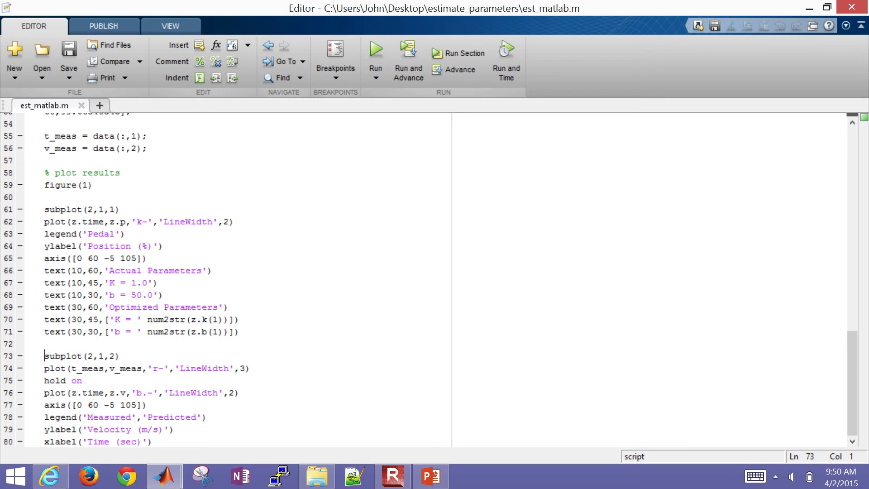
pyautogui.hotkey('shift', 'Down')
pyautogui.press('Down')
pyautogui.press('Up')
pyautogui.hotkey('shift', 'Down')
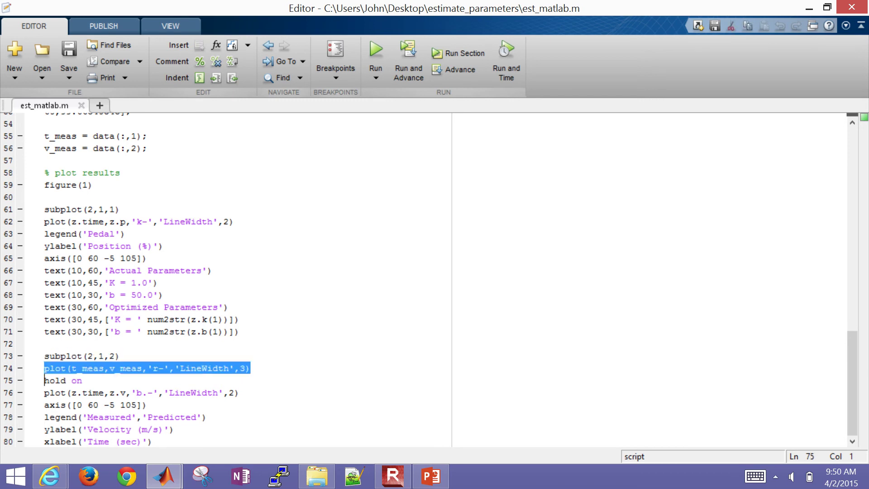
# - Highlight the line that plots z.v against z.time, and continue down to the xlabel line
pyautogui.press('Down')
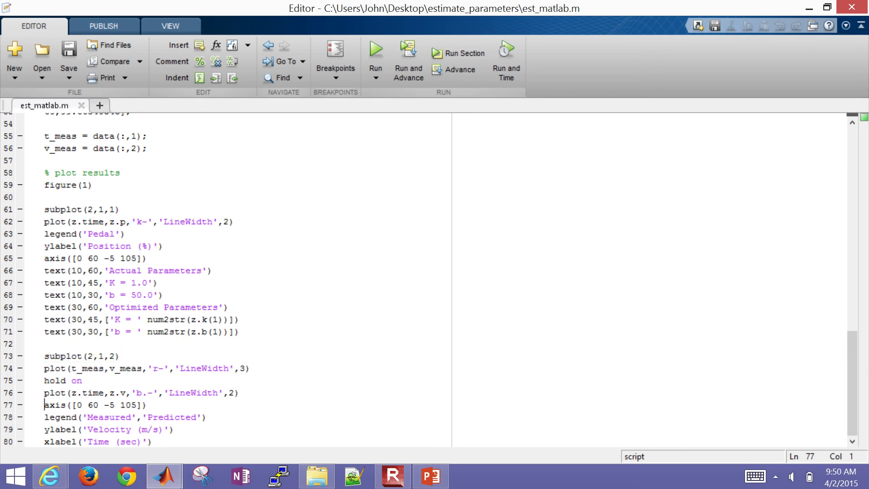
pyautogui.hotkey('shift', 'Down')
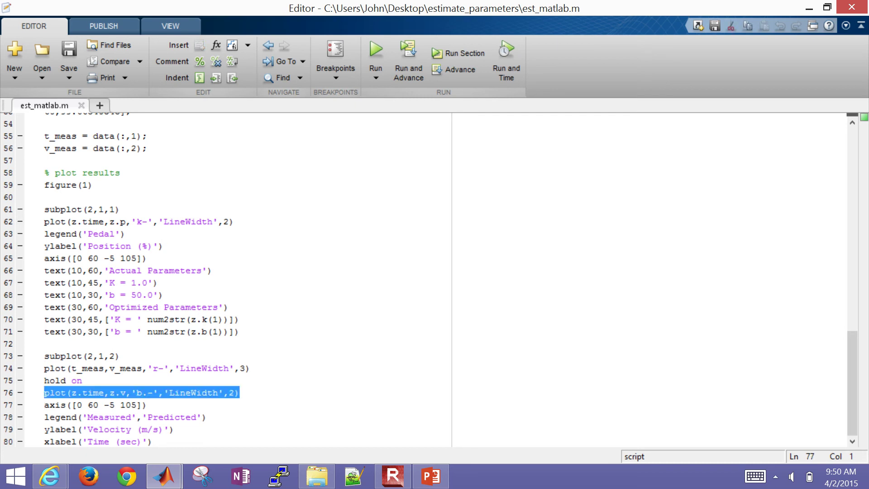
pyautogui.press('Down')
pyautogui.press('Down')
pyautogui.press('Down')
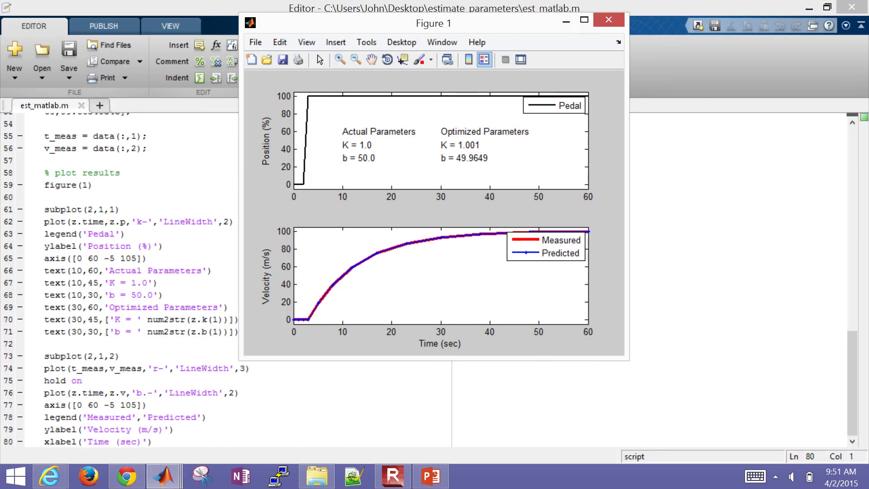
# - Maximize the results figure, then open est_simulink.slx from the estimate_parameters folder
pyautogui.click(584, 20)
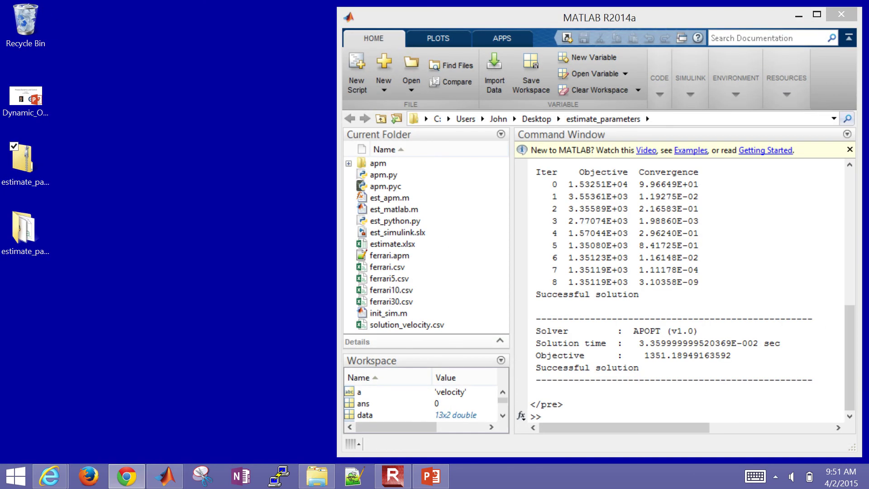
pyautogui.press('super+d')
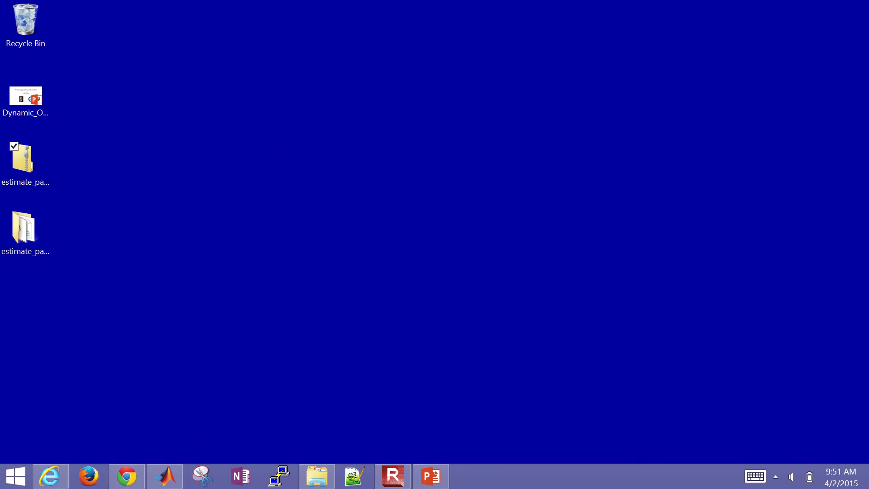
pyautogui.click(317, 476)
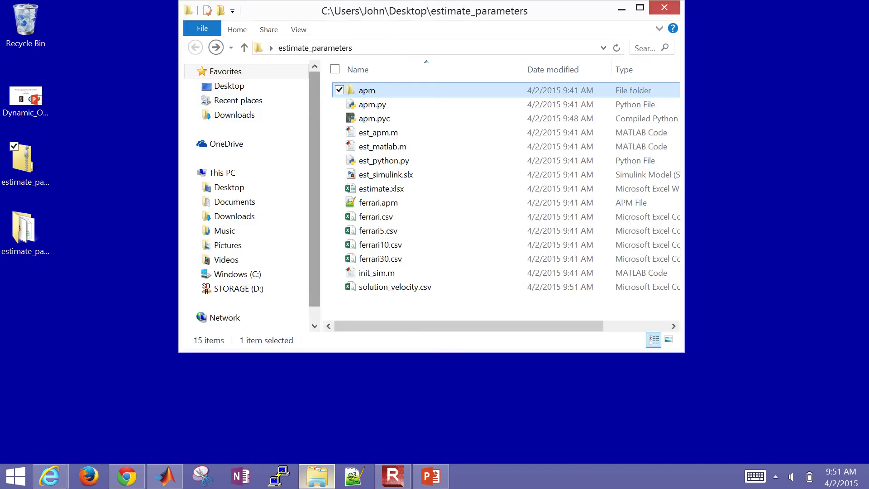
pyautogui.click(385, 175)
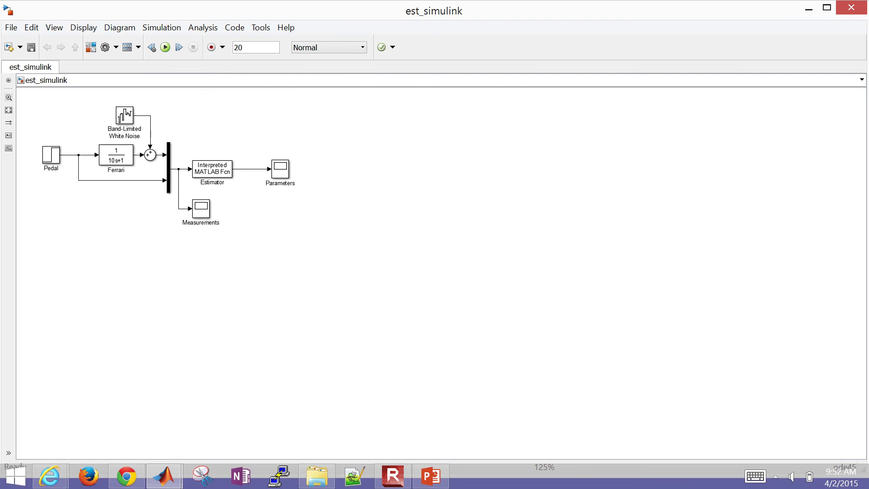
# - Open the parameters of the Estimator block in the Simulink model and select its sample time value
pyautogui.click(112, 163)
pyautogui.hotkey('ctrl', '+')
pyautogui.hotkey('ctrl', '+')
pyautogui.hotkey('ctrl', '+')
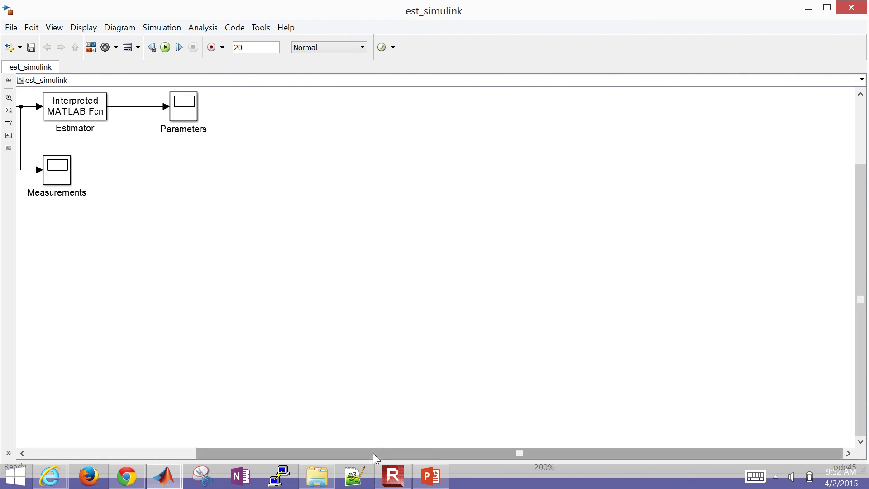
pyautogui.moveTo(373, 452); pyautogui.dragTo(107, 467)
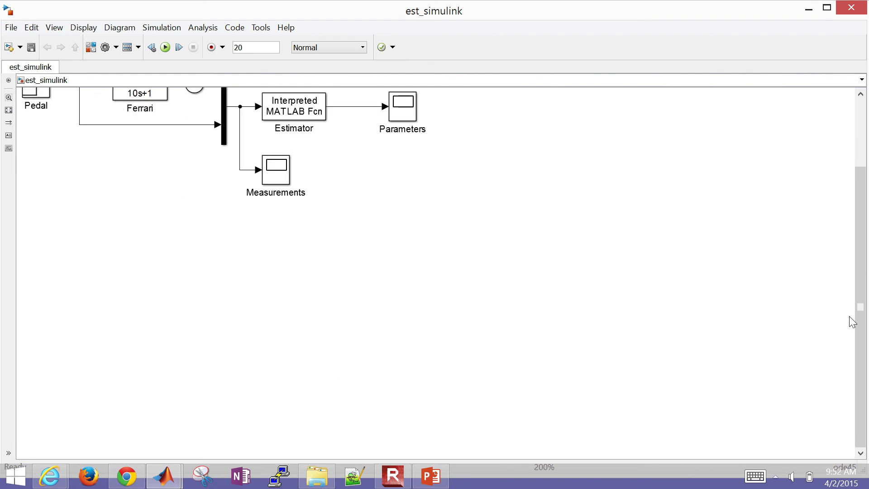
pyautogui.moveTo(860, 333); pyautogui.dragTo(864, 236)
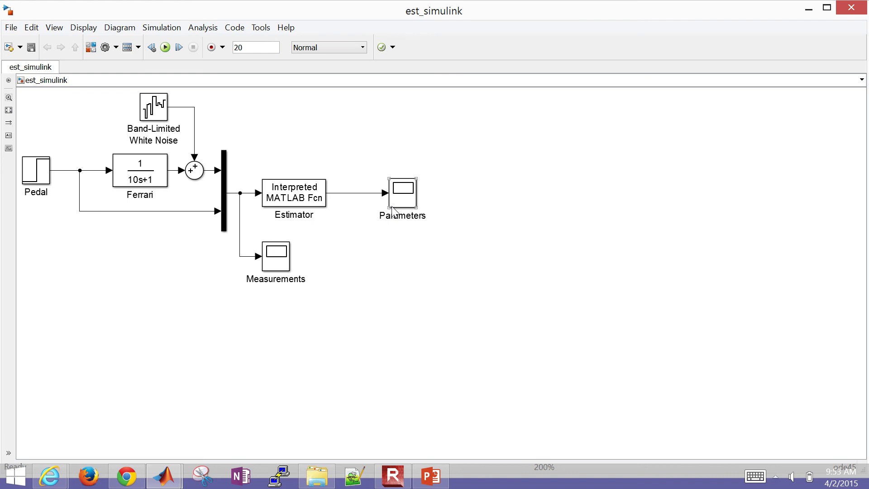
pyautogui.doubleClick(294, 192)
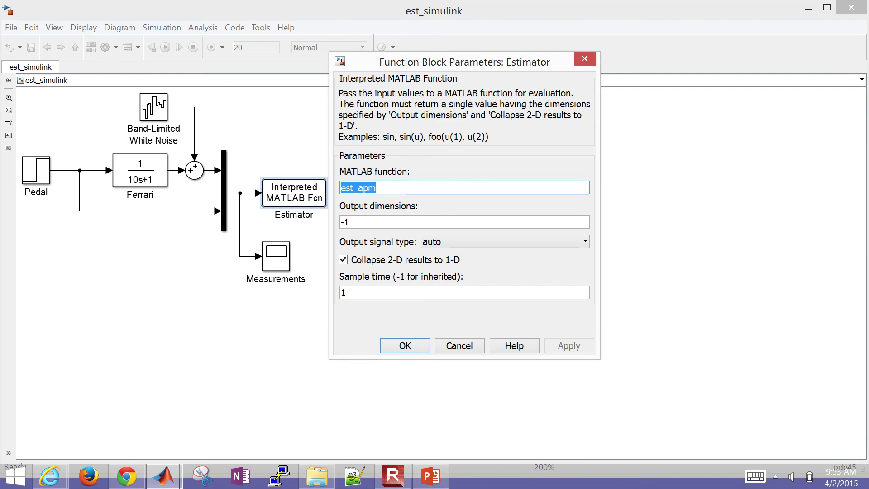
pyautogui.doubleClick(363, 295)
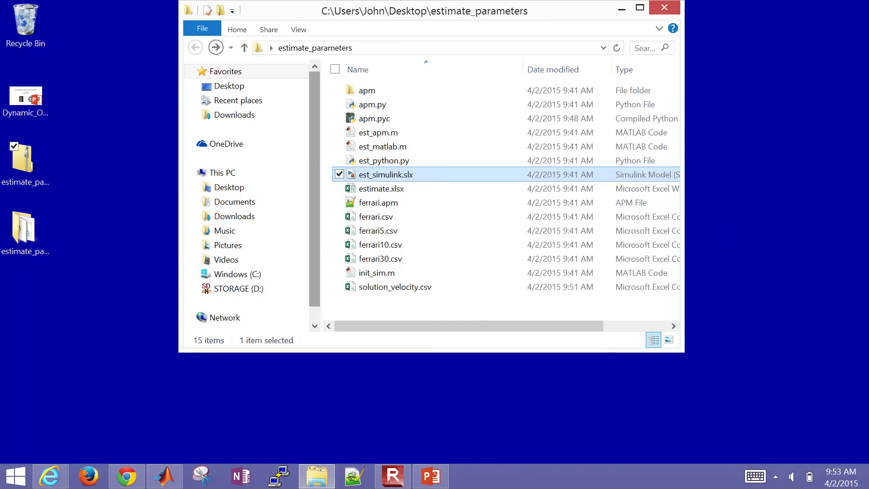
# - Open est_apm.m from the estimate_parameters folder and highlight the if (isempty(icount)) line
pyautogui.doubleClick(381, 132)
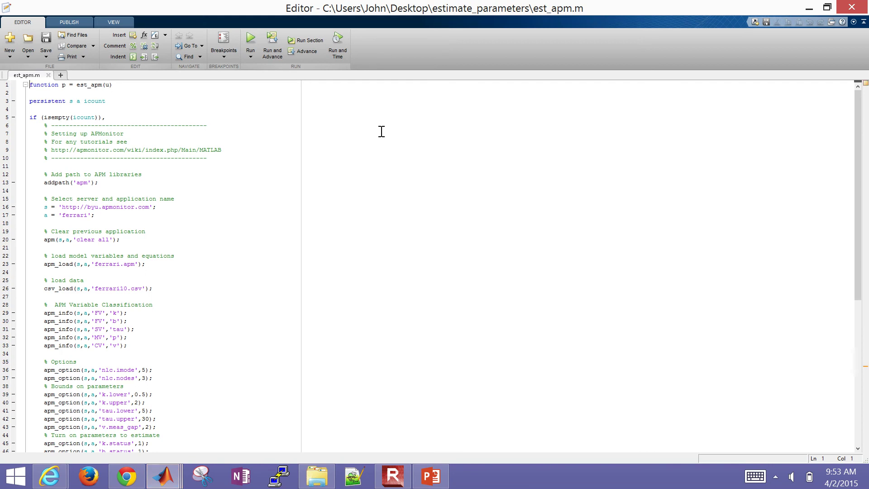
pyautogui.hotkey('shift', 'Down')
pyautogui.press('Down')
pyautogui.hotkey('shift', 'Down')
pyautogui.hotkey('shift', 'Down')
pyautogui.hotkey('shift', 'Down')
pyautogui.hotkey('shift', 'Down')
pyautogui.hotkey('shift', 'Down')
pyautogui.hotkey('shift', 'Down')
pyautogui.hotkey('shift', 'Down')
pyautogui.hotkey('shift', 'Down')
pyautogui.hotkey('shift', 'Down')
pyautogui.hotkey('shift', 'Down')
pyautogui.hotkey('shift', 'Down')
pyautogui.hotkey('shift', 'Down')
pyautogui.hotkey('shift', 'Down')
pyautogui.hotkey('shift', 'Down')
pyautogui.hotkey('shift', 'Down')
pyautogui.hotkey('shift', 'Down')
pyautogui.hotkey('shift', 'Down')
pyautogui.hotkey('shift', 'Down')
pyautogui.hotkey('shift', 'Down')
pyautogui.hotkey('shift', 'Down')
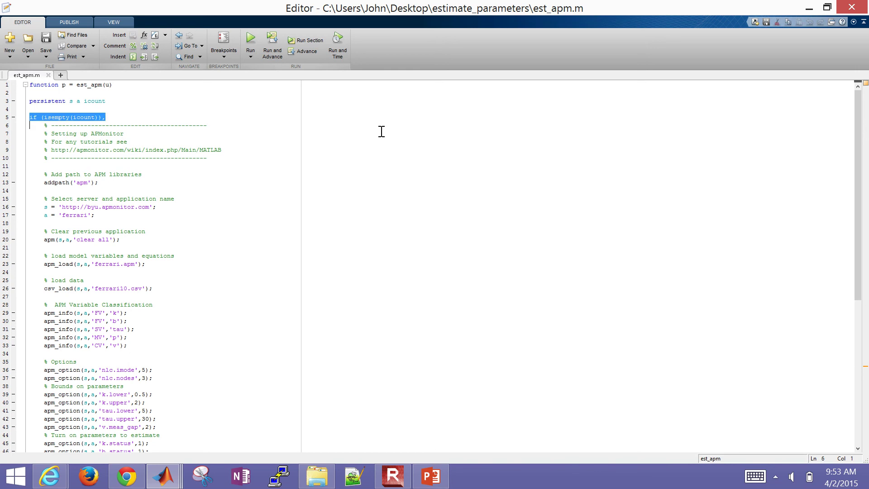
# - Extend the highlight over the whole APMonitor initialization block through the icount = icount + 1 line
pyautogui.hotkey('shift', 'Down')
pyautogui.hotkey('shift', 'Down')
pyautogui.hotkey('shift', 'Down')
pyautogui.hotkey('shift', 'Down')
pyautogui.hotkey('shift', 'Down')
pyautogui.hotkey('shift', 'Down')
pyautogui.hotkey('shift', 'Down')
pyautogui.hotkey('shift', 'Down')
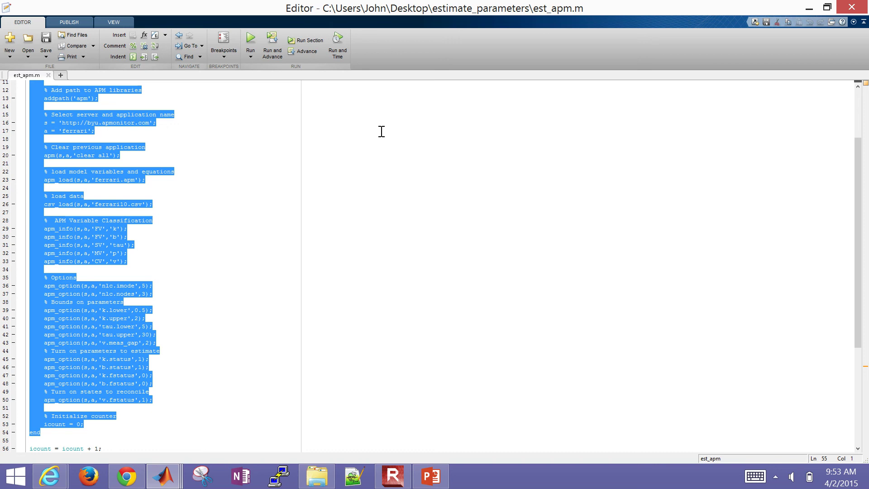
pyautogui.hotkey('shift', 'Down')
pyautogui.hotkey('shift', 'Down')
pyautogui.hotkey('shift', 'Down')
pyautogui.hotkey('shift', 'Down')
pyautogui.hotkey('shift', 'Down')
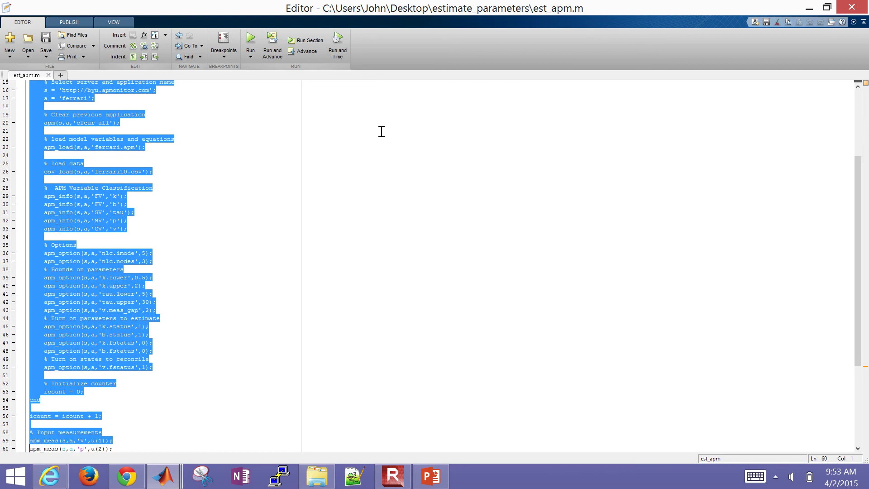
pyautogui.hotkey('shift', 'Up')
pyautogui.hotkey('shift', 'Up')
pyautogui.hotkey('shift', 'Up')
pyautogui.hotkey('shift', 'Up')
pyautogui.hotkey('shift', 'Up')
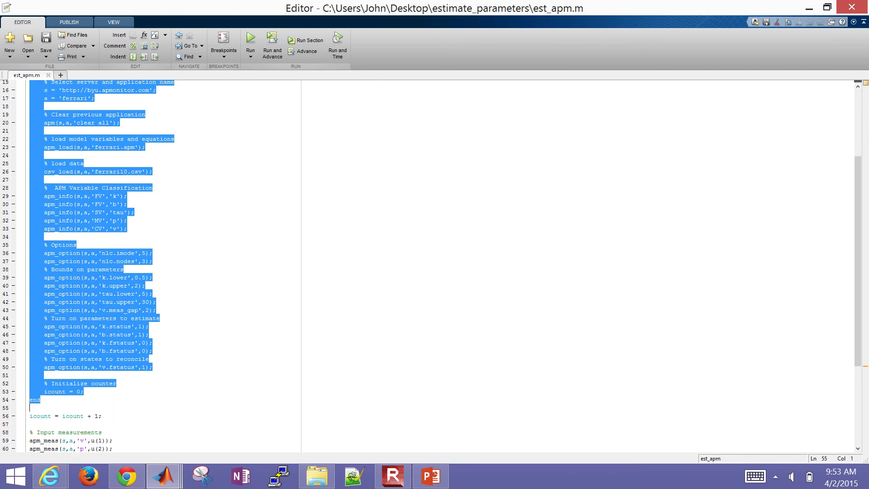
pyautogui.hotkey('shift', 'Down')
pyautogui.hotkey('shift', 'Down')
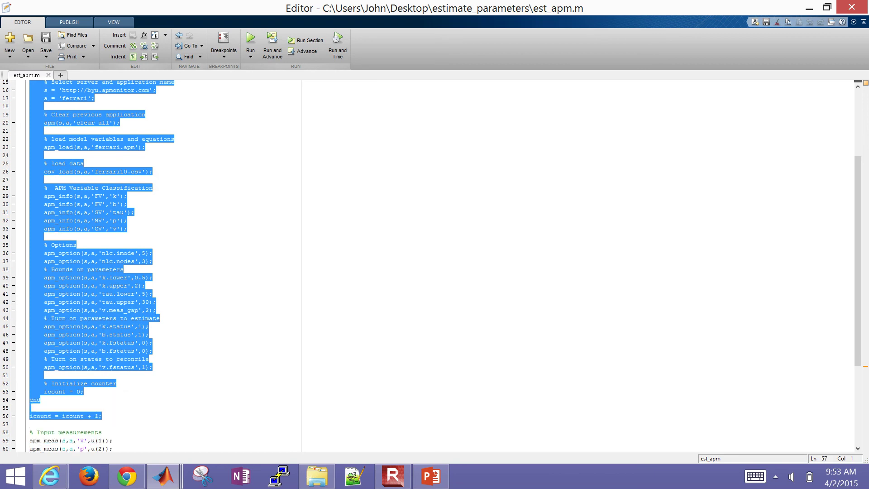
# - Review the initialization block, then highlight the repeated section from the input measurements through the disp line
pyautogui.press('Up')
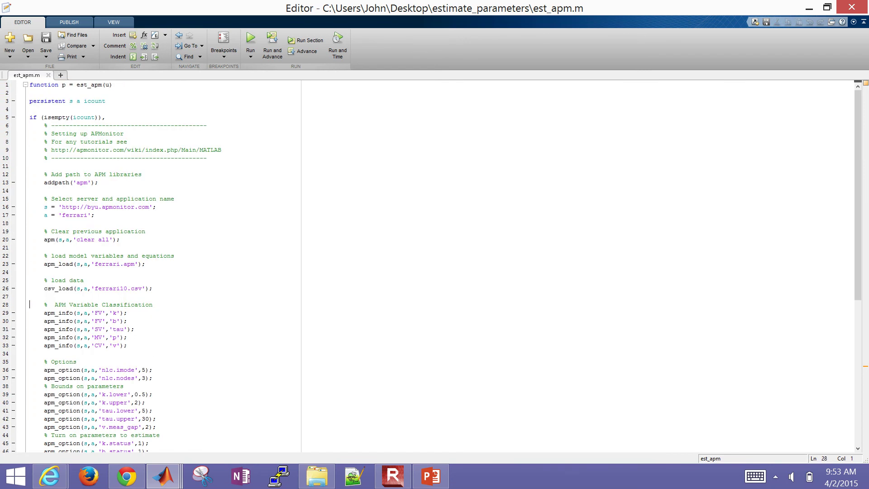
pyautogui.press('Down')
pyautogui.press('Down')
pyautogui.press('Down')
pyautogui.press('Down')
pyautogui.press('Down')
pyautogui.press('Down')
pyautogui.press('Down')
pyautogui.press('Down')
pyautogui.press('Down')
pyautogui.press('Down')
pyautogui.press('Down')
pyautogui.press('Down')
pyautogui.press('Down')
pyautogui.press('Down')
pyautogui.press('Down')
pyautogui.press('Down')
pyautogui.press('Down')
pyautogui.press('Down')
pyautogui.press('Down')
pyautogui.press('Down')
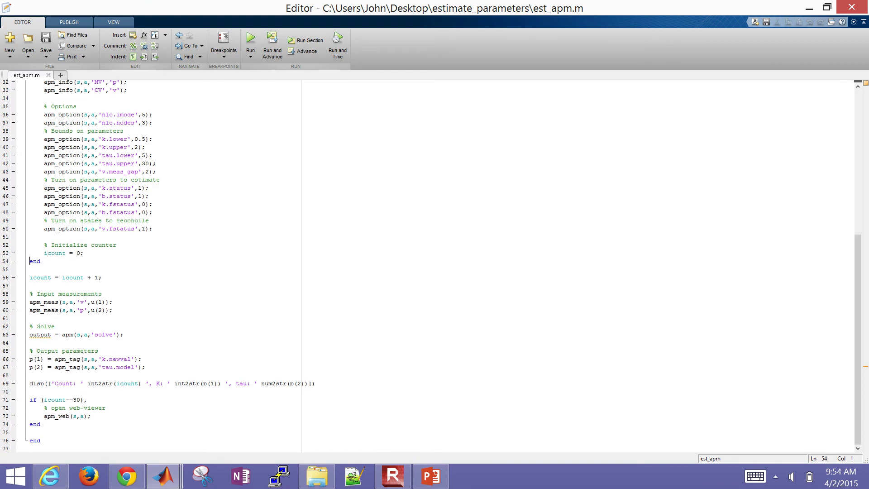
pyautogui.hotkey('shift', 'Up')
pyautogui.hotkey('shift', 'Up')
pyautogui.hotkey('shift', 'Up')
pyautogui.press('Down')
pyautogui.press('Down')
pyautogui.press('Down')
pyautogui.press('Down')
pyautogui.hotkey('shift', 'Down')
pyautogui.hotkey('shift', 'Down')
pyautogui.hotkey('shift', 'Down')
pyautogui.hotkey('shift', 'Down')
pyautogui.hotkey('shift', 'Down')
pyautogui.hotkey('shift', 'Down')
pyautogui.hotkey('shift', 'Down')
pyautogui.hotkey('shift', 'Down')
pyautogui.hotkey('shift', 'Down')
pyautogui.hotkey('shift', 'Down')
pyautogui.hotkey('shift', 'Down')
pyautogui.hotkey('shift', 'Down')
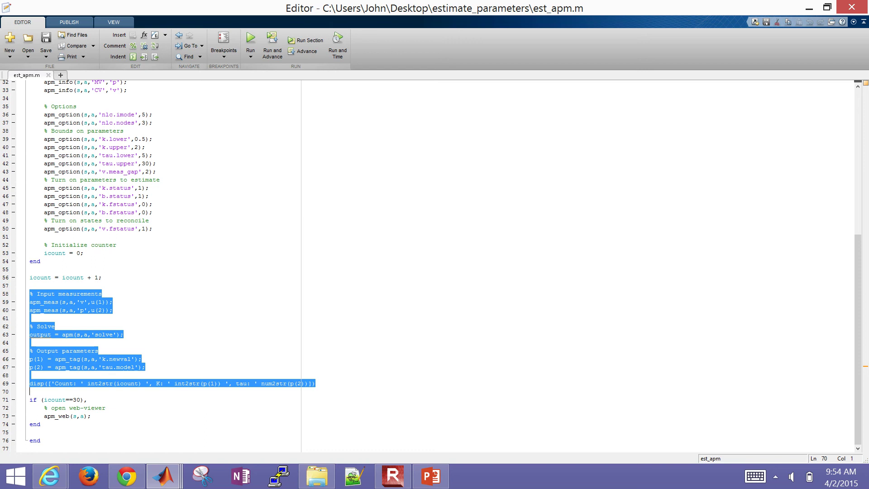
# - Highlight the Solve comment and the line that calls apm with 'solve'
pyautogui.click(30, 277)
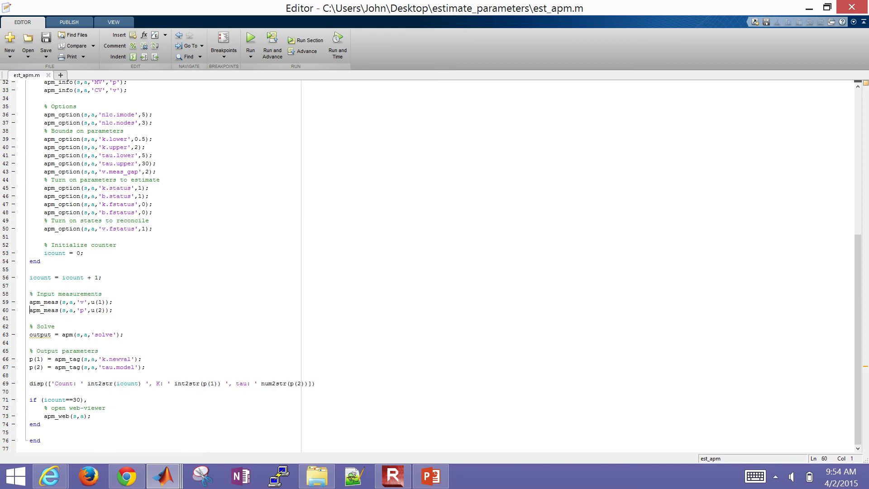
pyautogui.hotkey('shift', 'Down')
pyautogui.hotkey('shift', 'Down')
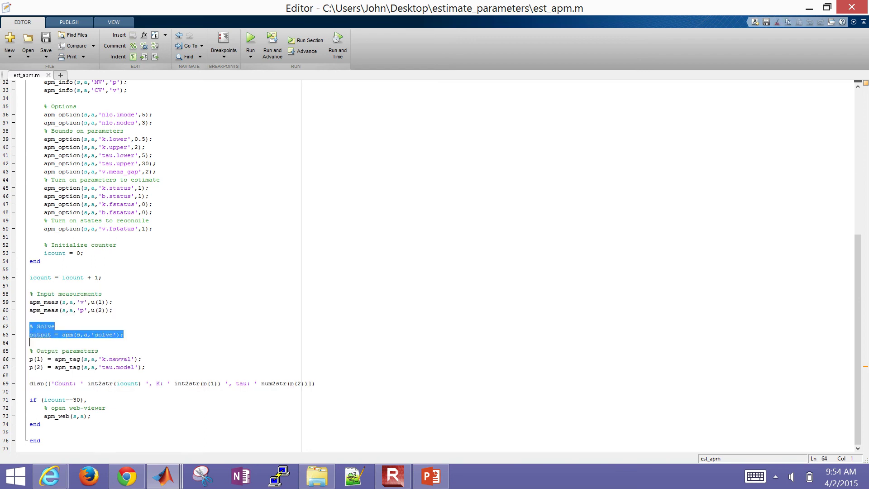
# - Highlight the output parameter lines that assign p(1) from k.newval and p(2) from tau.model
pyautogui.press('Down')
pyautogui.press('Down')
pyautogui.hotkey('shift', 'Down')
pyautogui.hotkey('shift', 'Down')
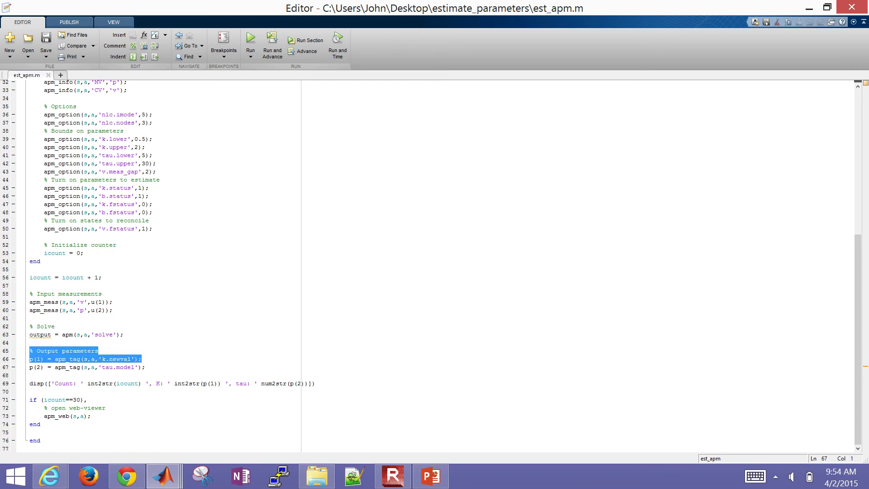
pyautogui.hotkey('shift', 'Down')
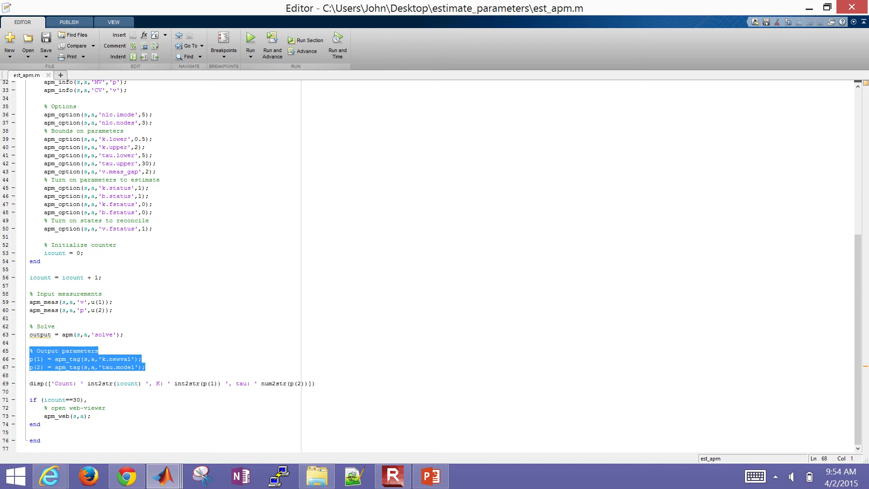
# - Highlight the disp line that prints the count, K and tau, and clear the highlight
pyautogui.press('Down')
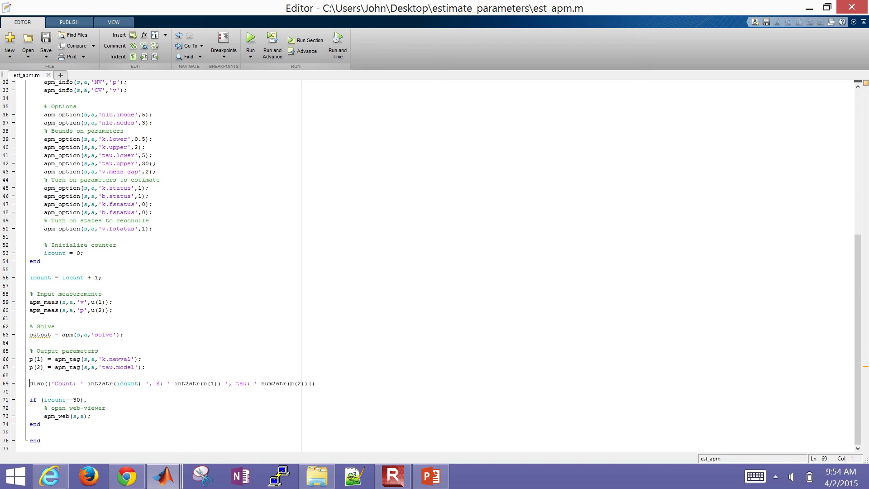
pyautogui.hotkey('shift', 'Down')
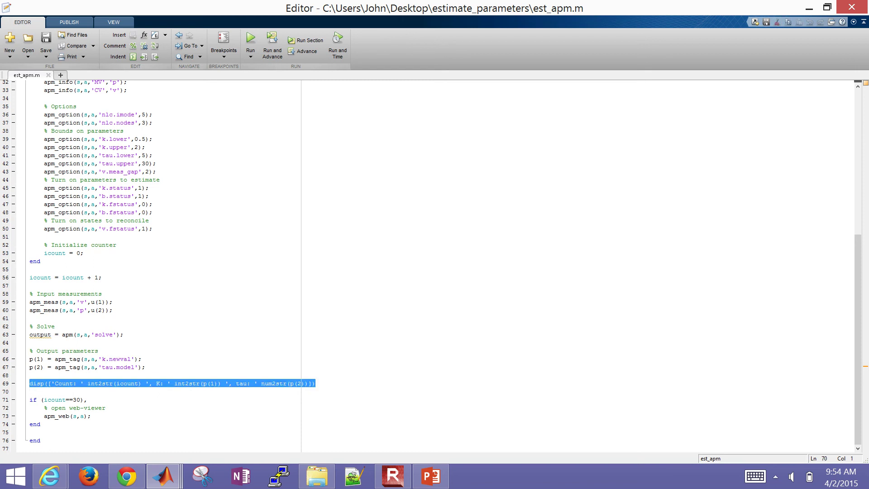
pyautogui.press('Up')
pyautogui.press('Up')
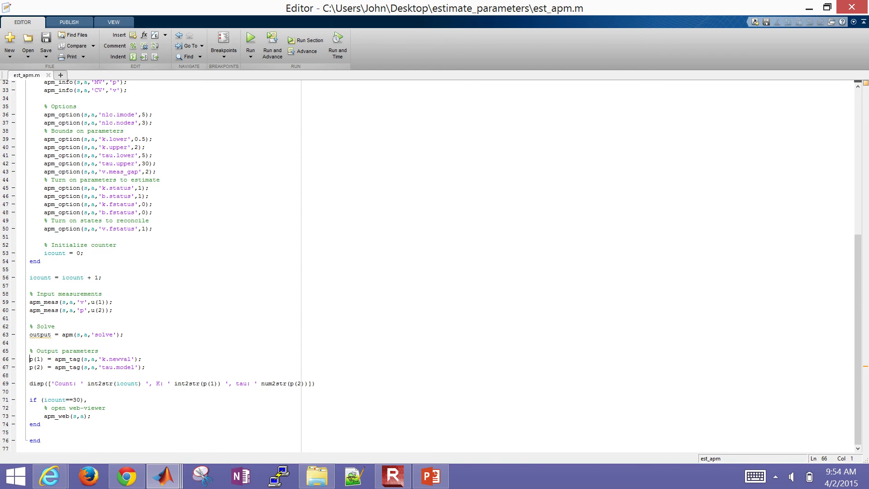
# - Switch to the est_simulink model, run the simulation to review the estimates in the Parameters scope, and close the scope
pyautogui.moveTo(163, 475)
pyautogui.click(242, 408)
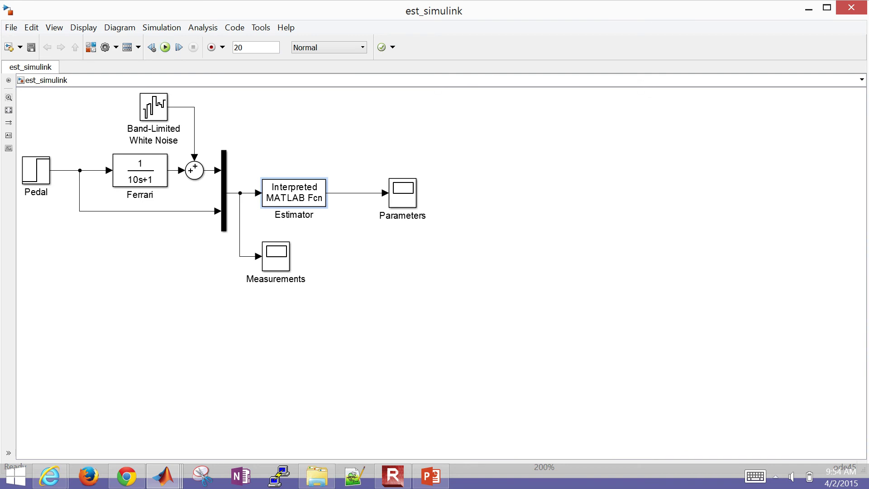
pyautogui.hotkey('ctrl', 't')
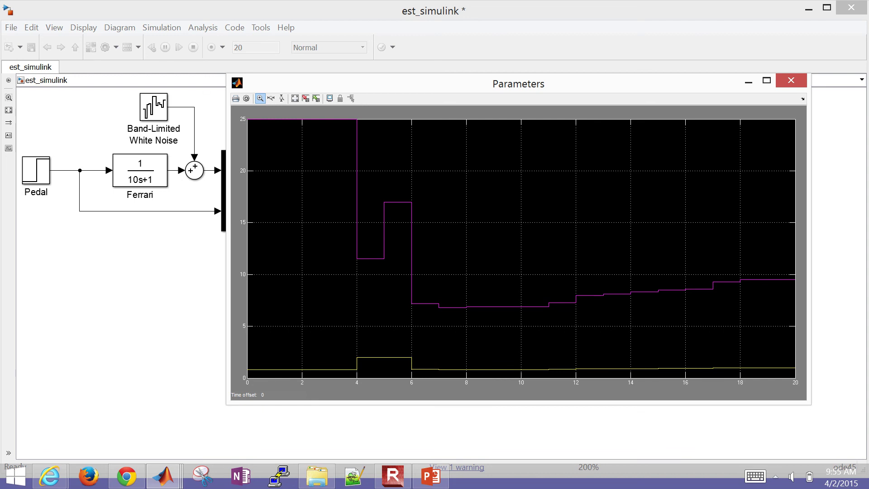
pyautogui.click(182, 139)
pyautogui.click(213, 272)
pyautogui.click(795, 85)
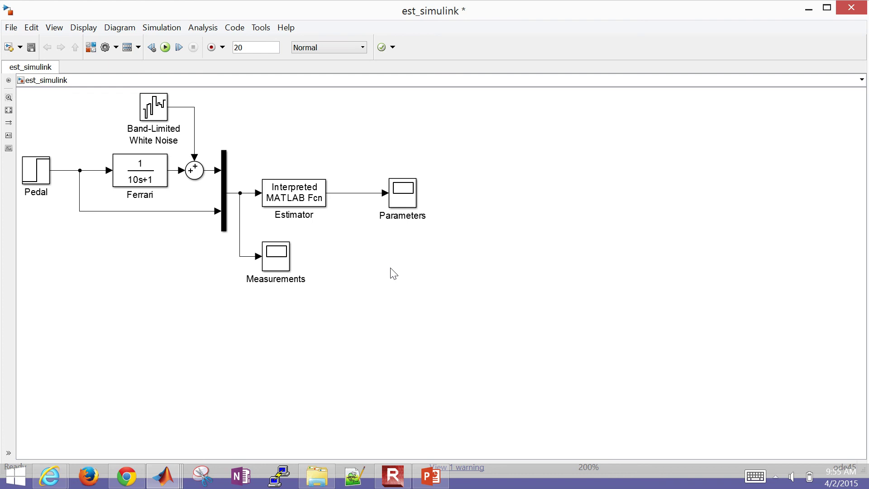
# - Switch to Dynamic_Optimization.pptx in PowerPoint and advance through the MATLAB estimation slides to the Dynamic Estimation in Simulink slide
pyautogui.click(431, 476)
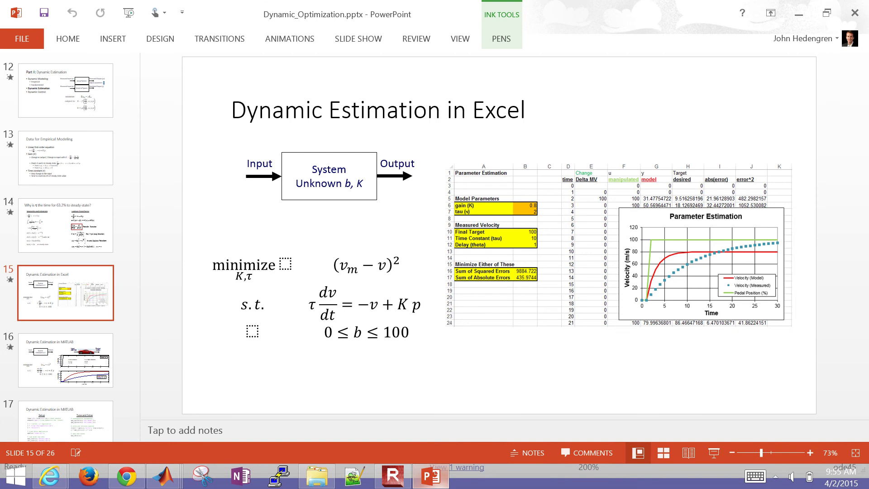
pyautogui.press('pagedown')
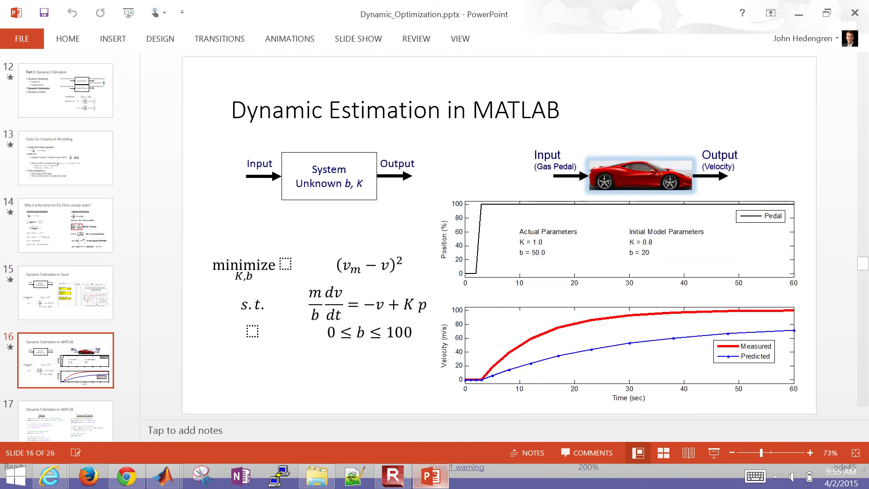
pyautogui.press('pagedown')
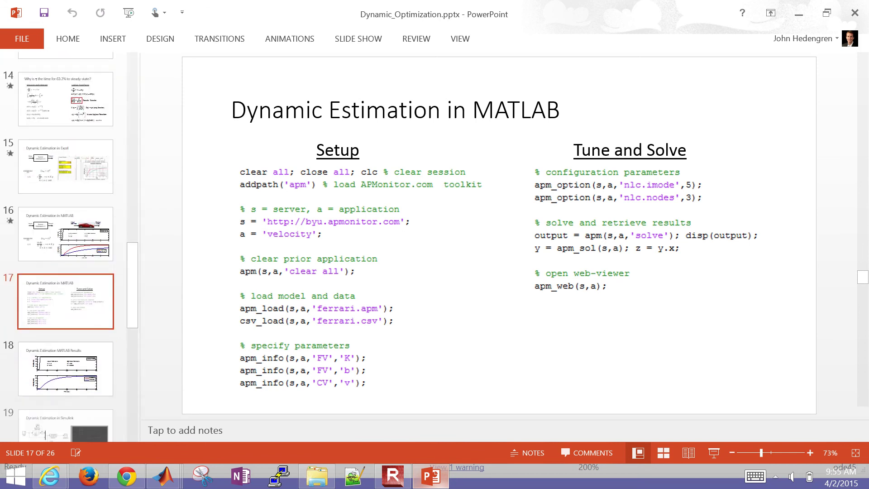
pyautogui.press('pagedown')
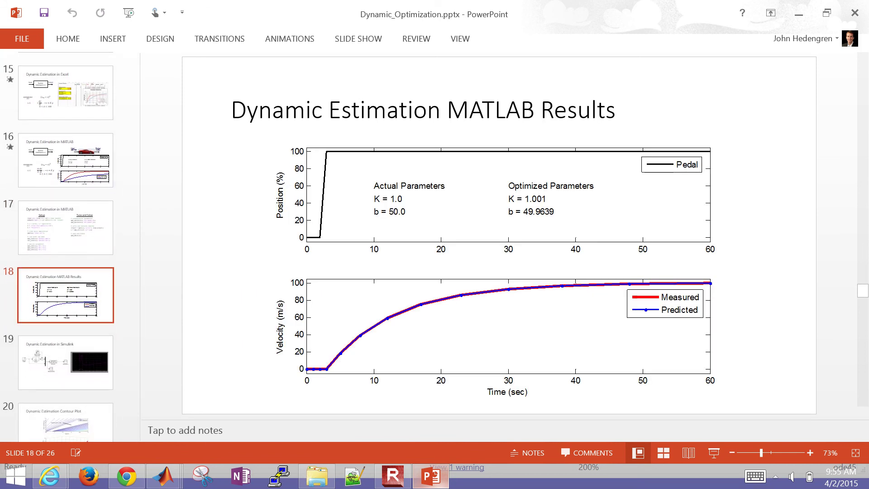
pyautogui.press('pagedown')
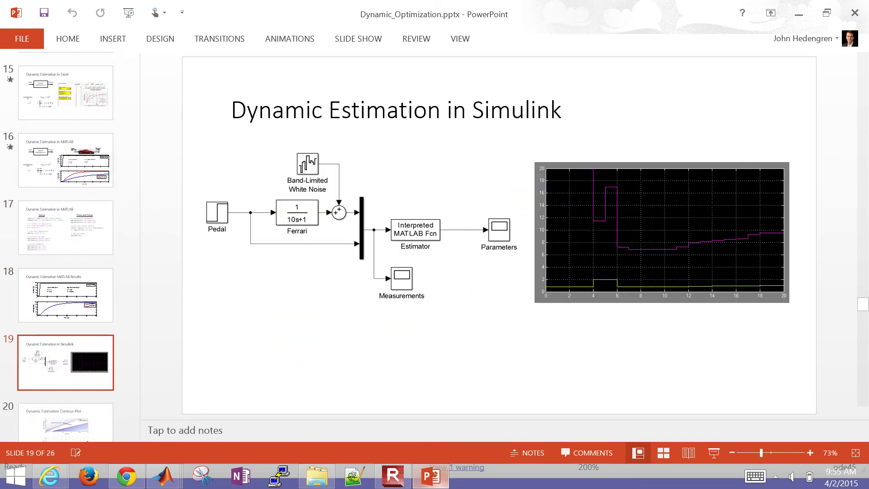